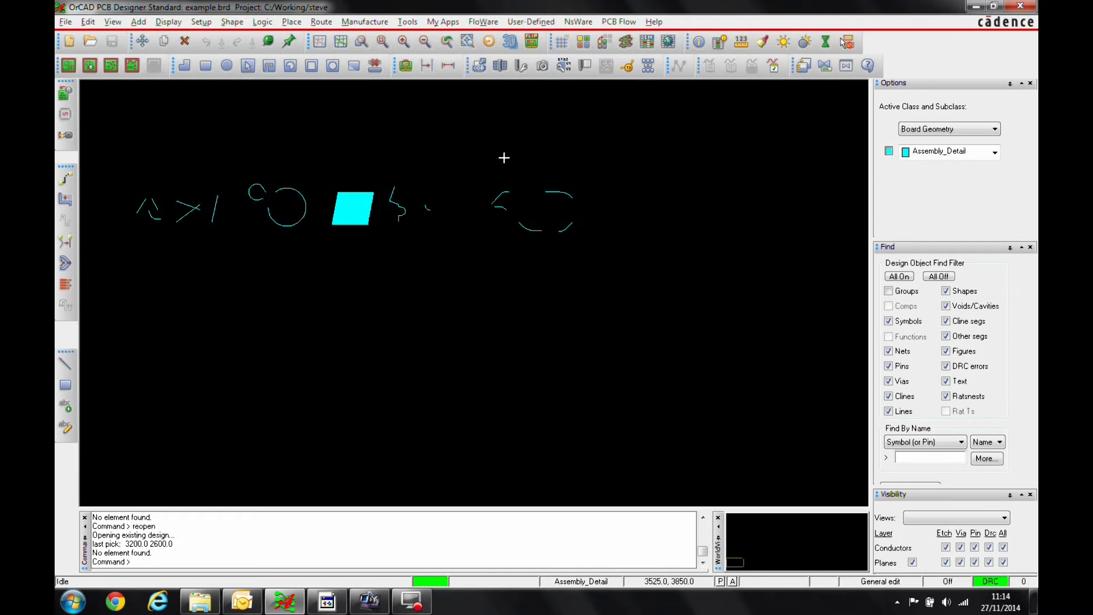
Step: Browse the Manufacture drafting commands without choosing one, then switch to General Edit mode
left_click(383, 26)
mouse_move(387, 54)
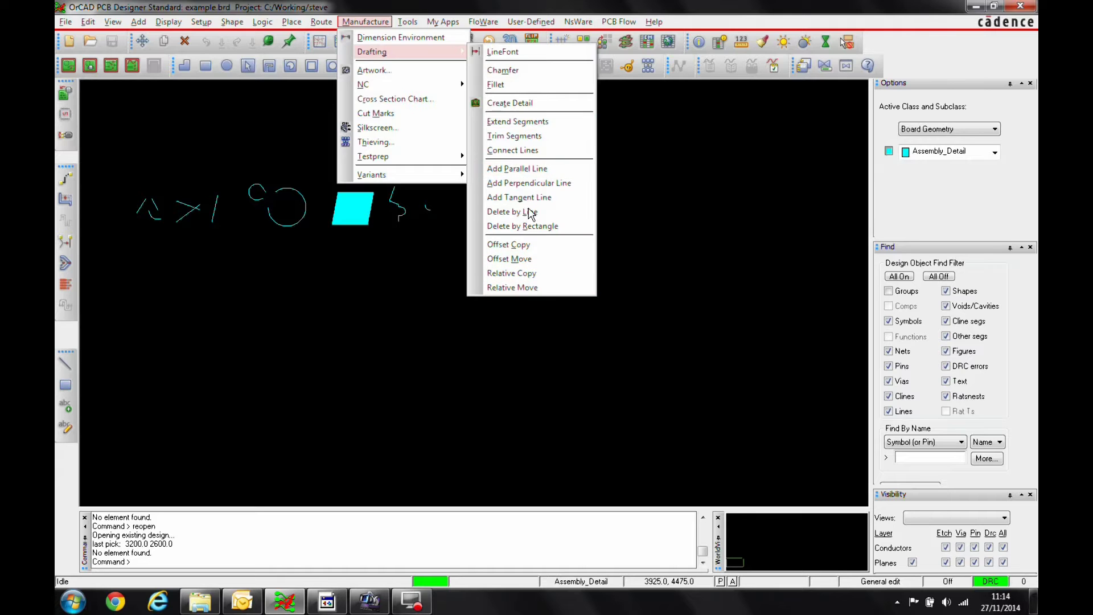
left_click(361, 334)
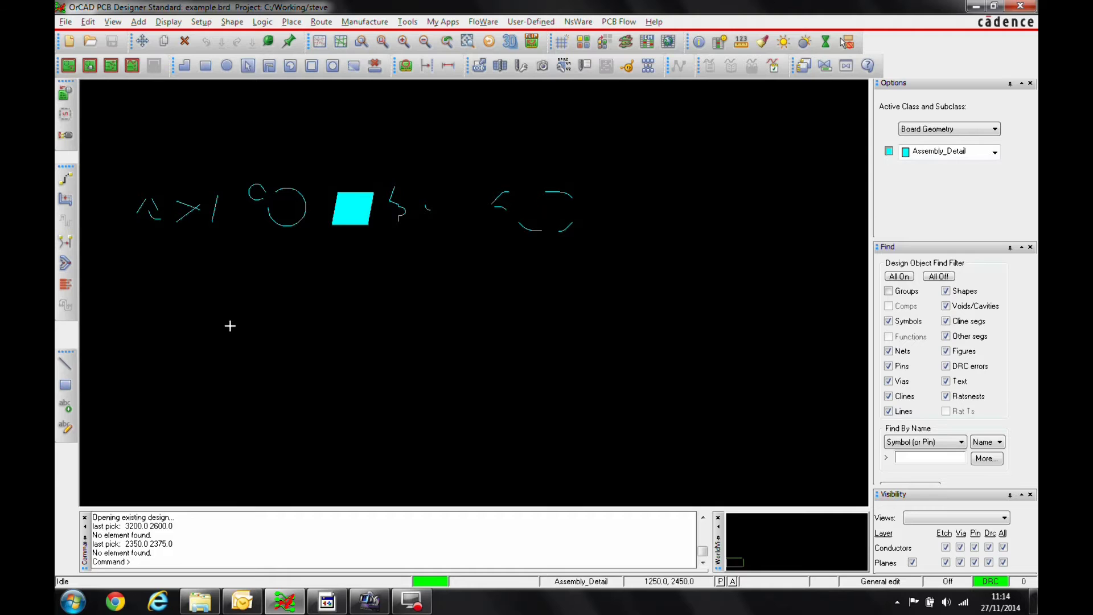
left_click(68, 65)
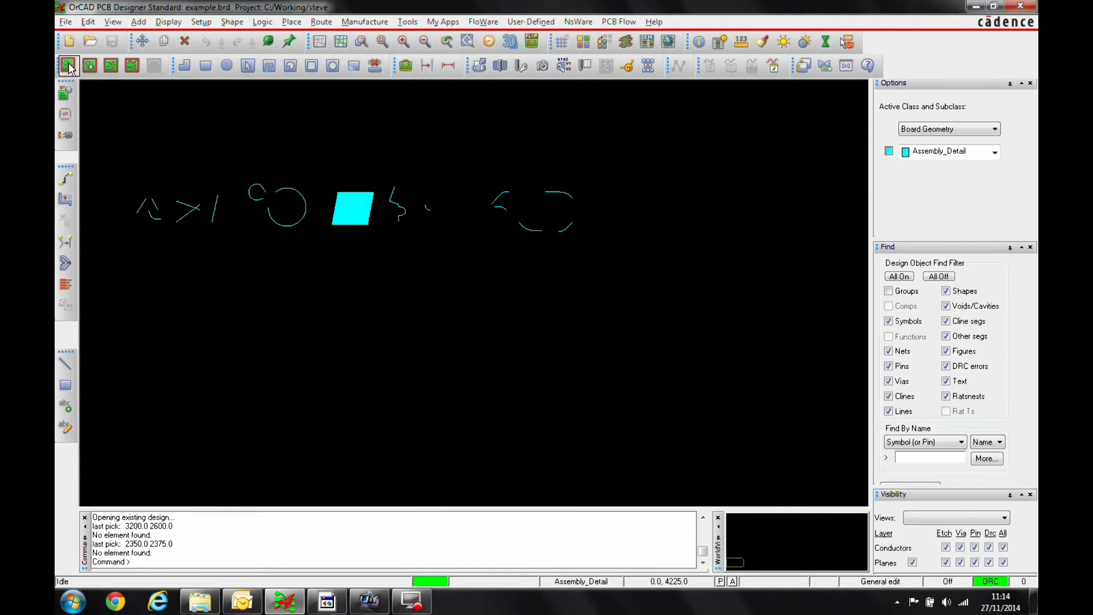
Step: Zoom in on the left-hand slanted lines, arc and crossing lines
scroll(135, 205, "up", 5)
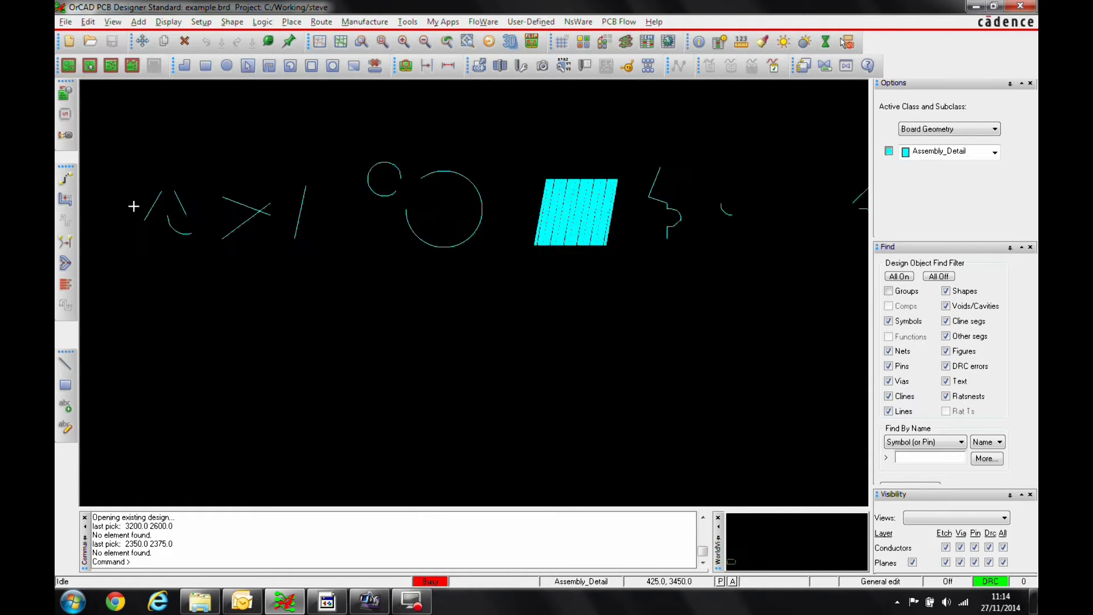
right_click(185, 187)
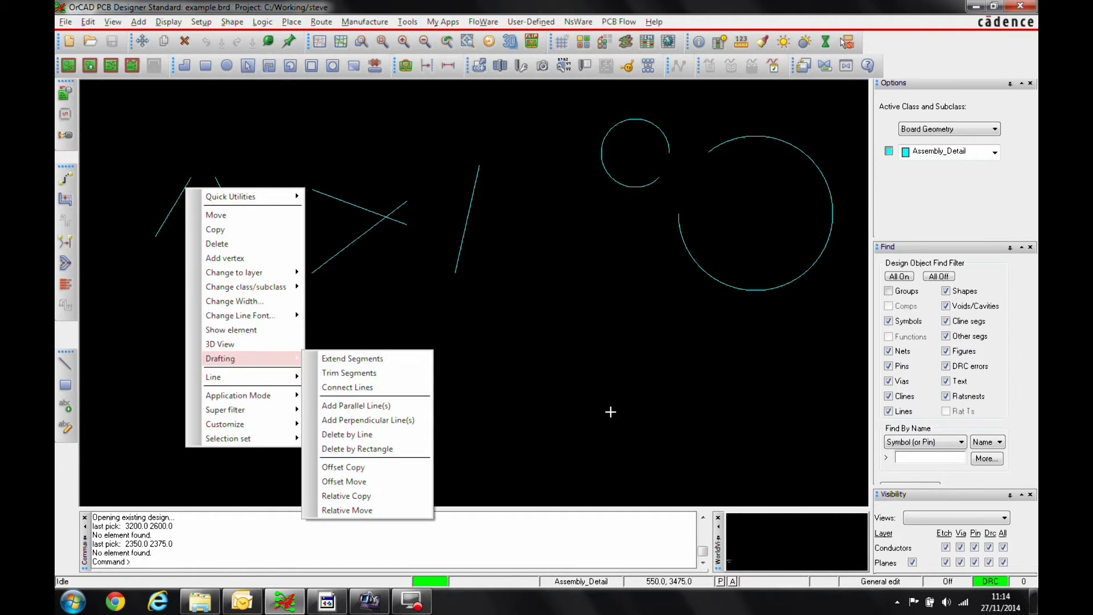
left_click(620, 395)
scroll(161, 188, "up", 2)
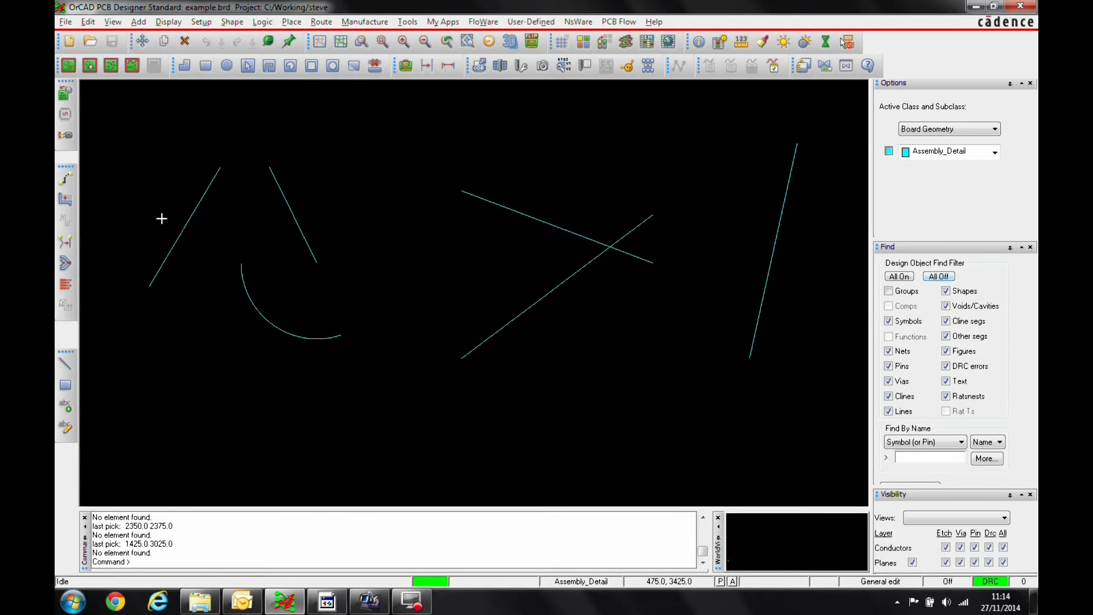
Step: Extend the two slanted lines so they meet in a sharp apex
right_click(202, 195)
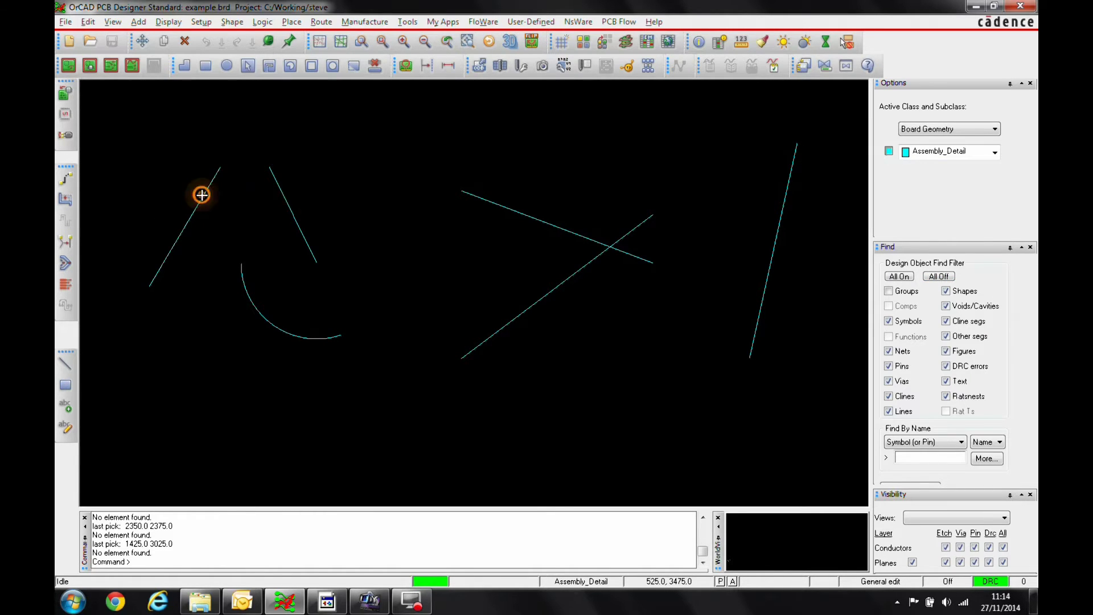
mouse_move(244, 366)
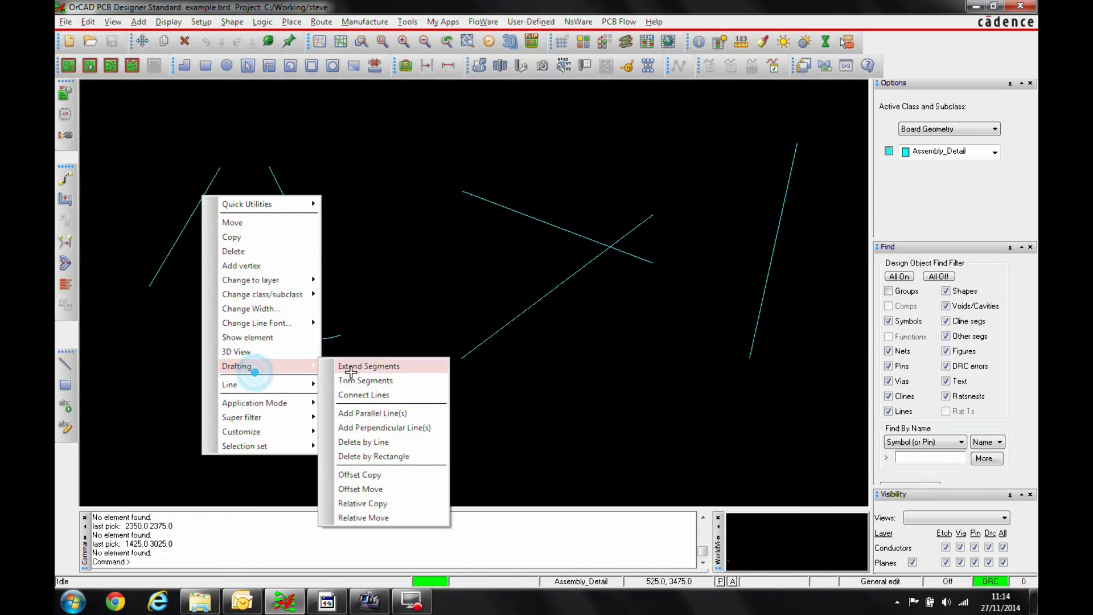
left_click(370, 366)
left_click(212, 182)
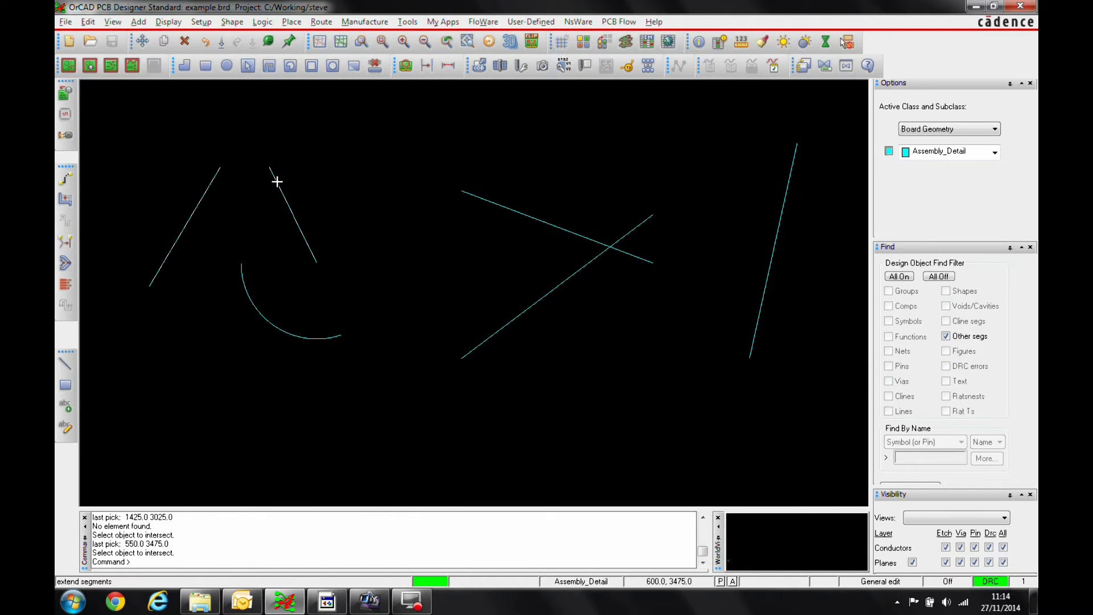
left_click(276, 178)
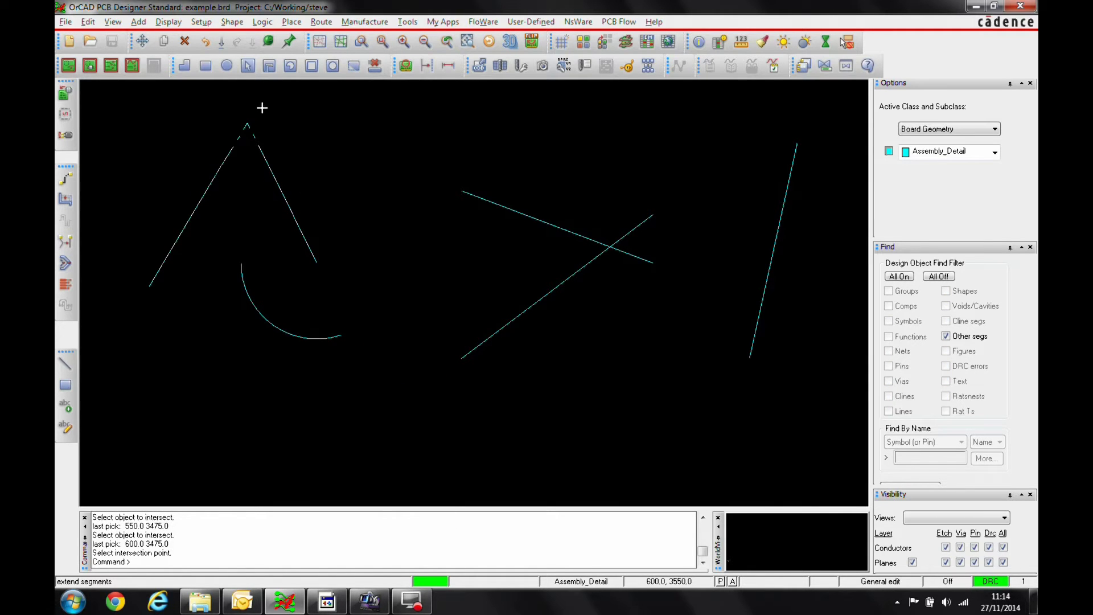
left_click(312, 165)
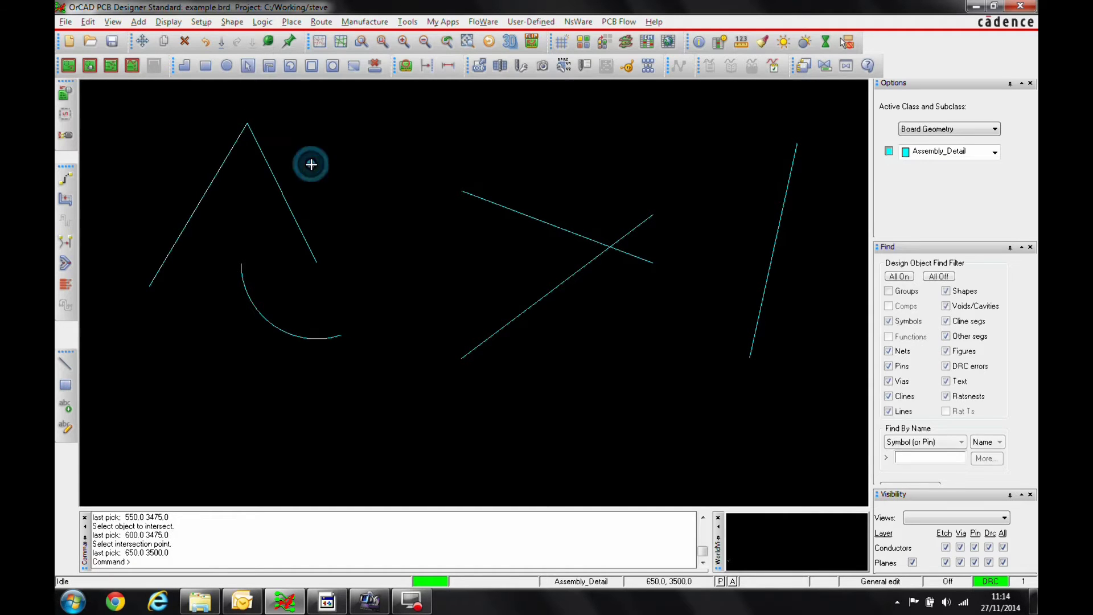
Step: Extend the arc up until it touches the right-hand slanted line
left_click(297, 226)
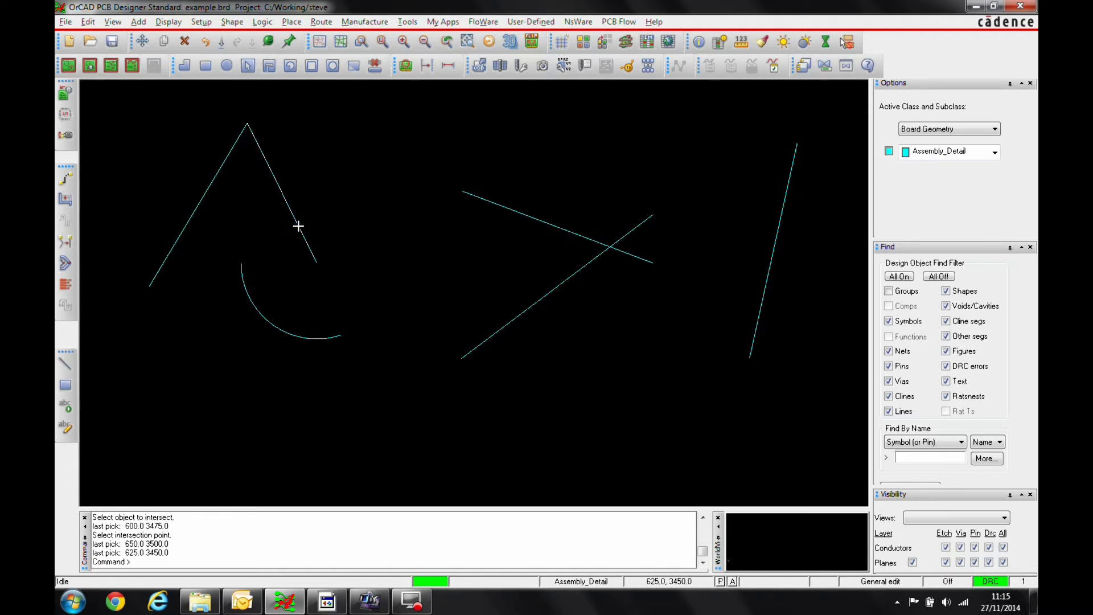
right_click(299, 228)
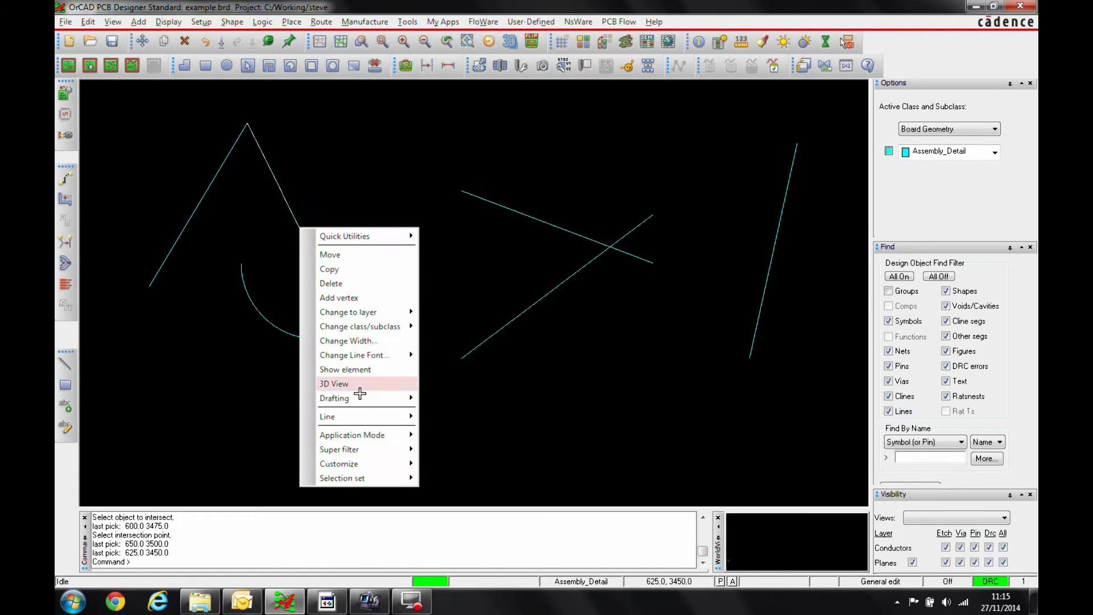
mouse_move(358, 398)
left_click(450, 397)
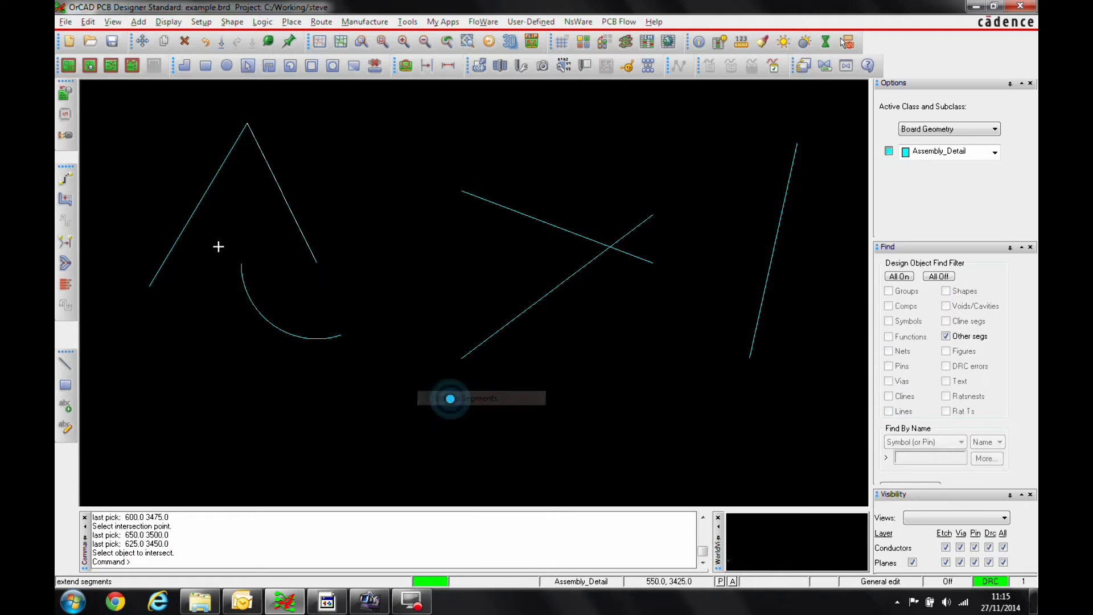
left_click(246, 282)
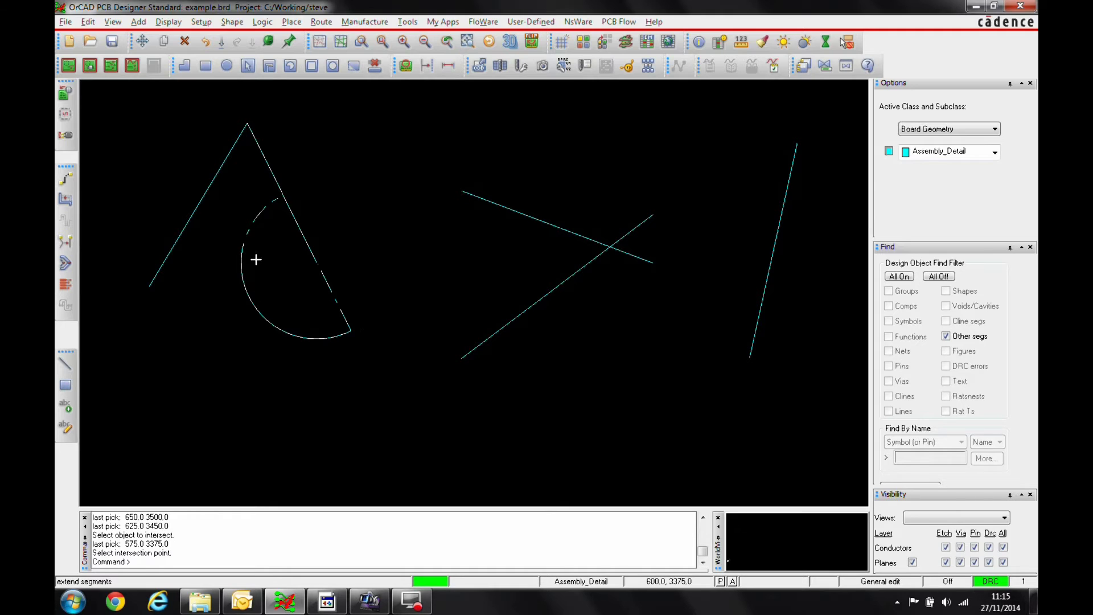
left_click(341, 313)
right_click(352, 207)
left_click(350, 170)
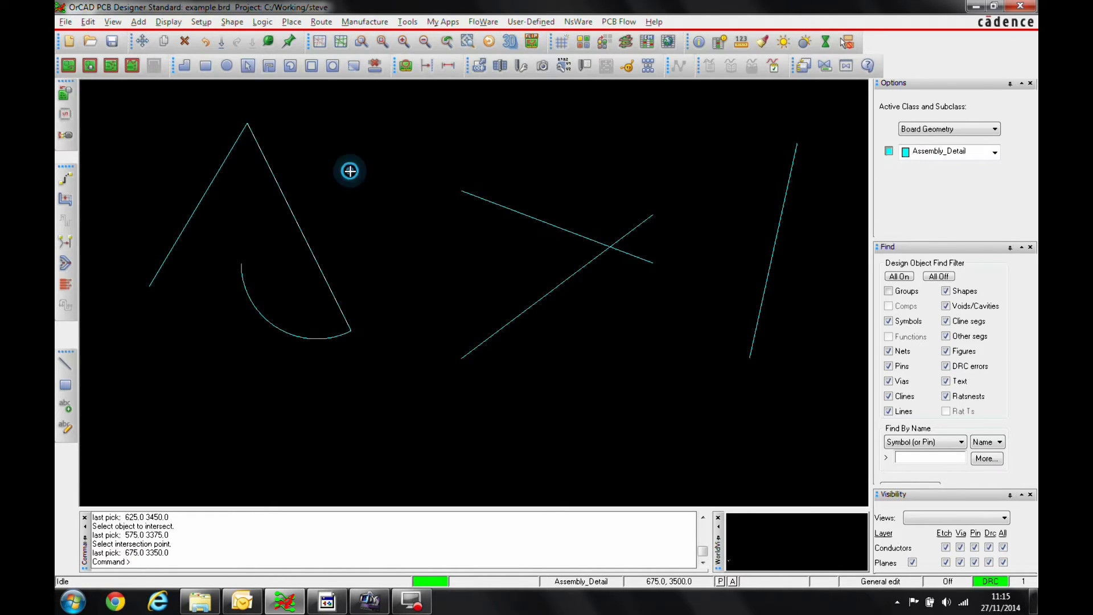
key("Right")
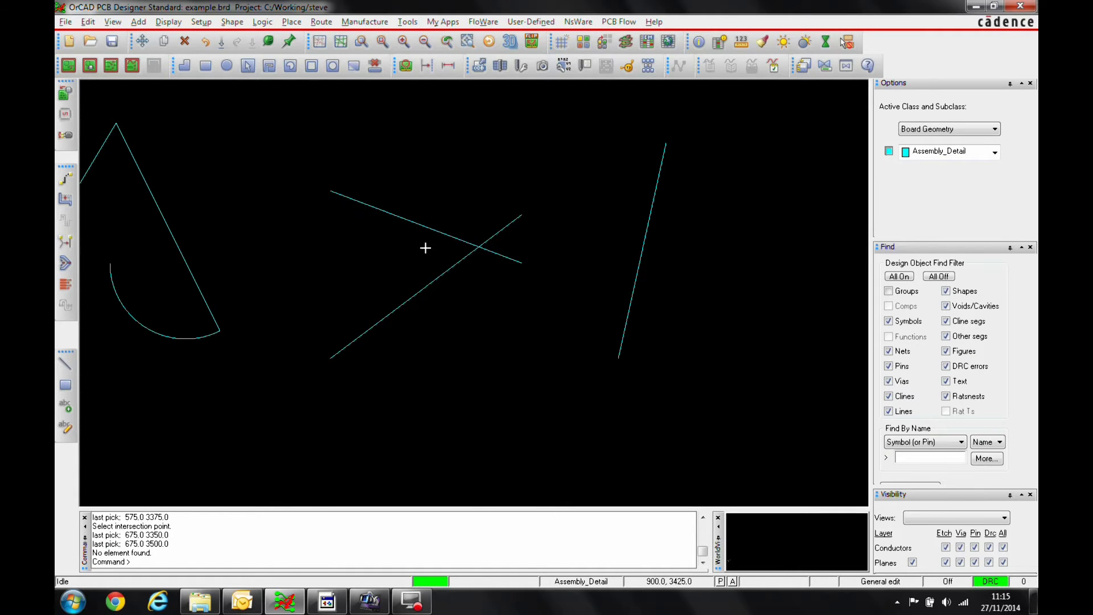
Step: Trim both crossing lines' overhanging ends with Trim Segments, leaving a clean V corner
right_click(458, 240)
left_click(516, 411)
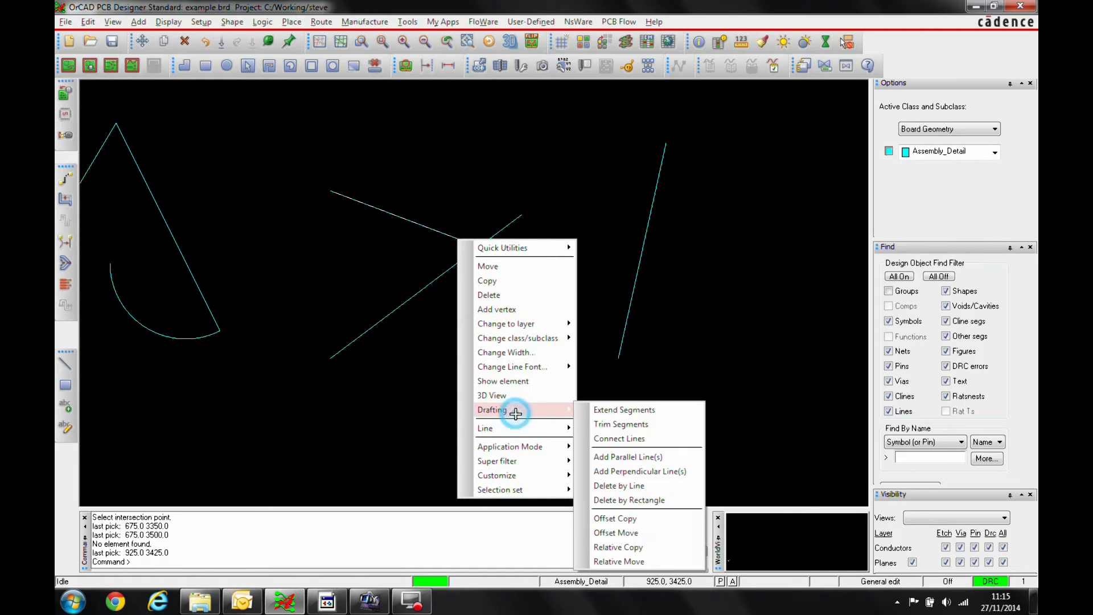
left_click(620, 424)
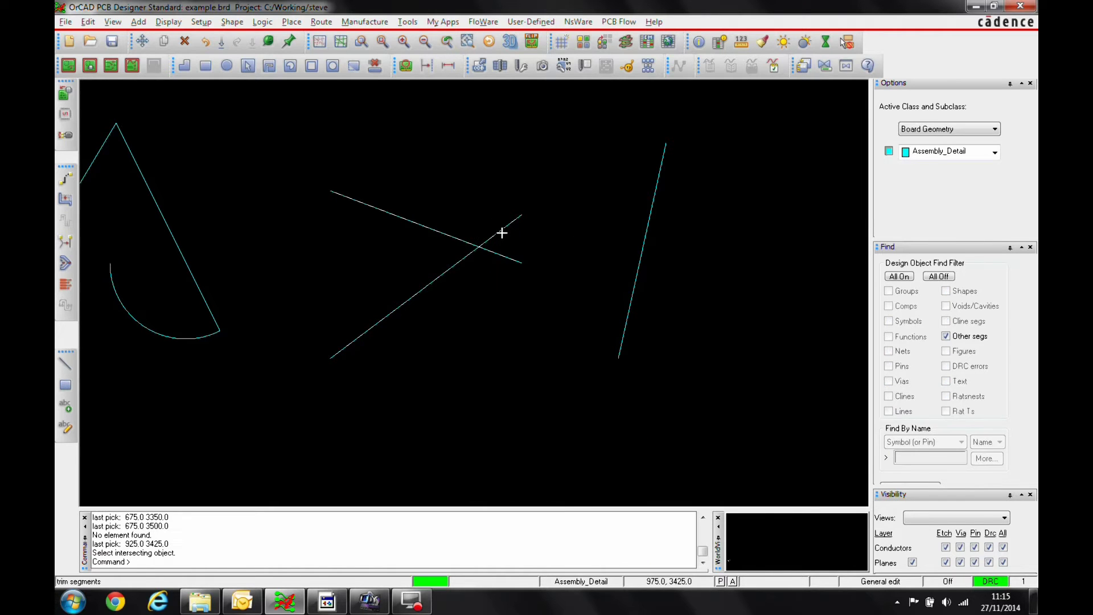
left_click(502, 233)
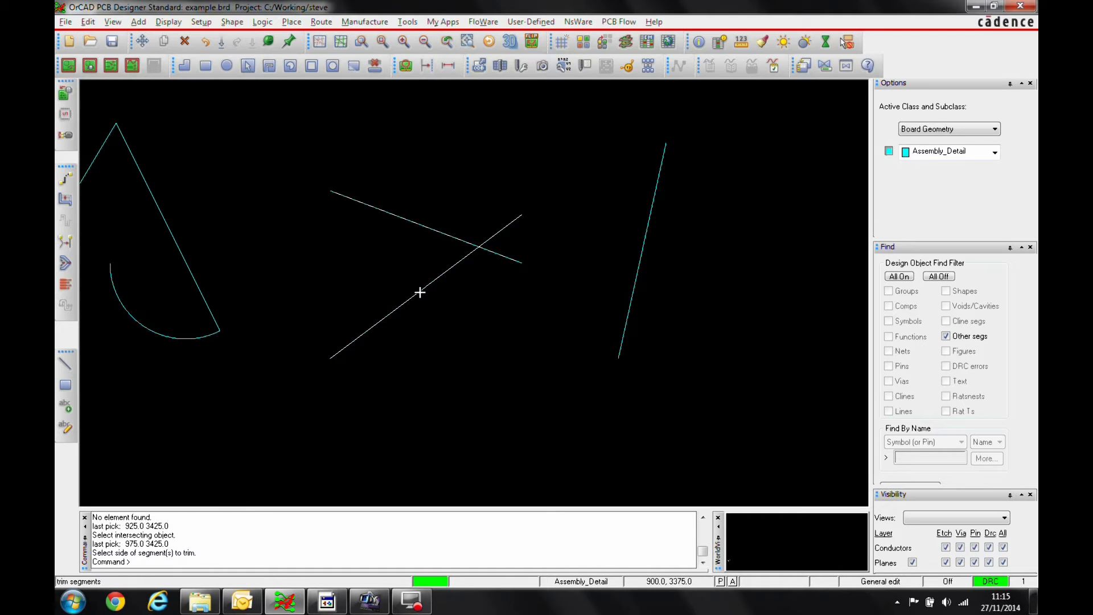
left_click(505, 254)
left_click(500, 227)
right_click(485, 281)
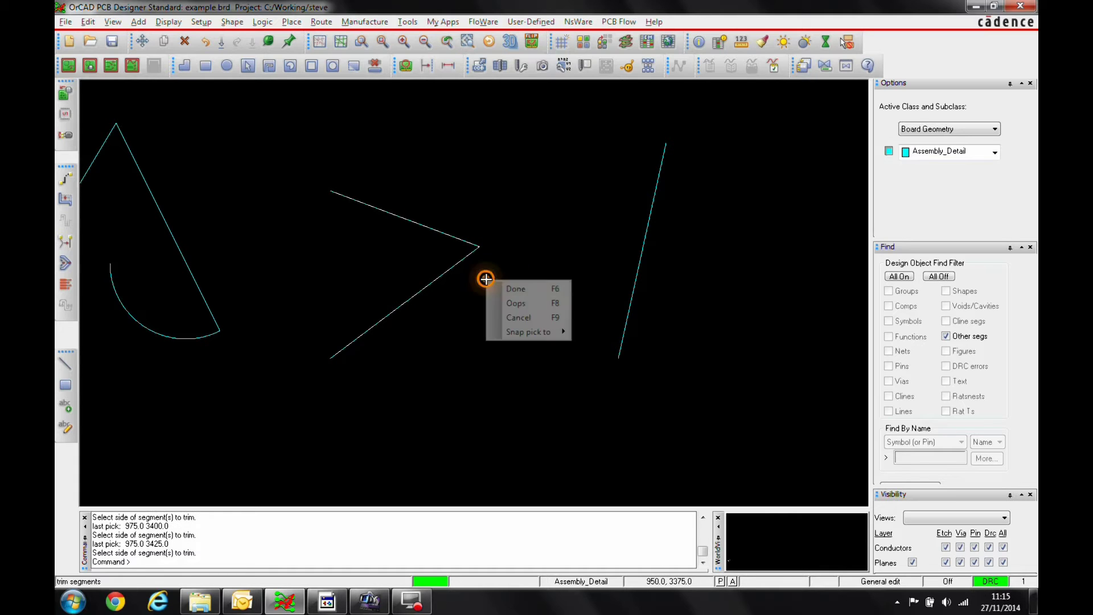
left_click(525, 286)
left_click(518, 301)
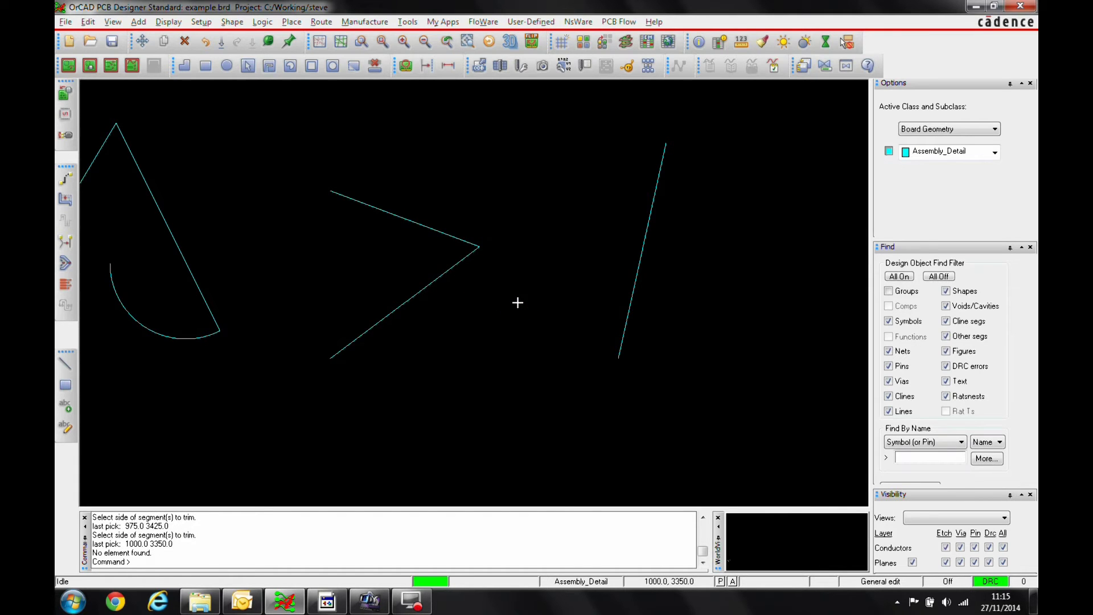
key("Right")
key("Right")
key("Right")
key("Right")
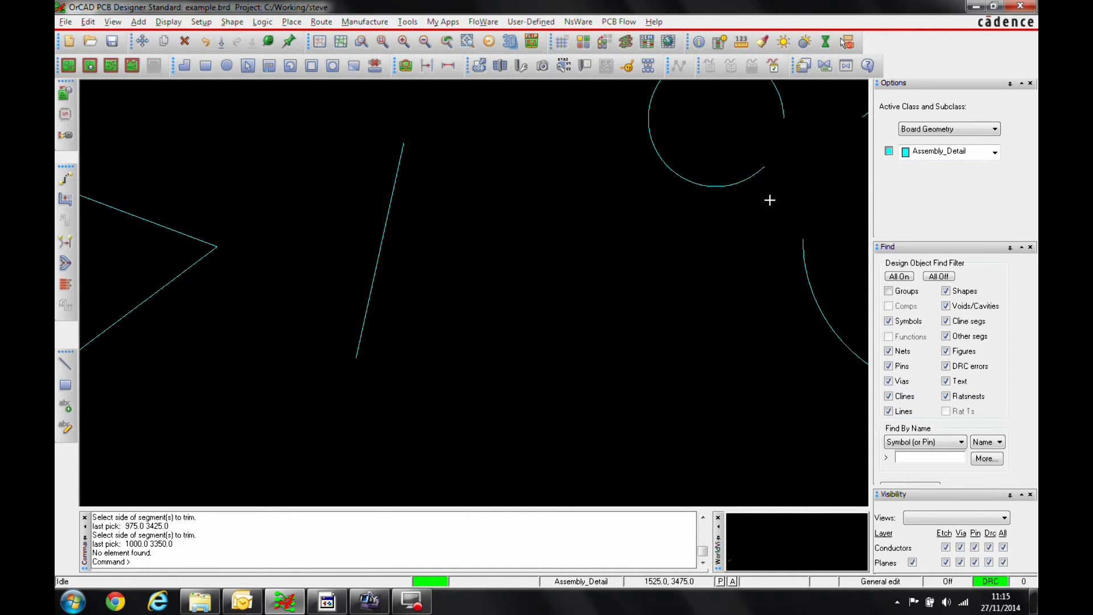
Step: Add an upper tangent and a crossing tangent line linking the small and large circles
key("Right")
key("Right")
key("Right")
key("Right")
key("Right")
key("Up")
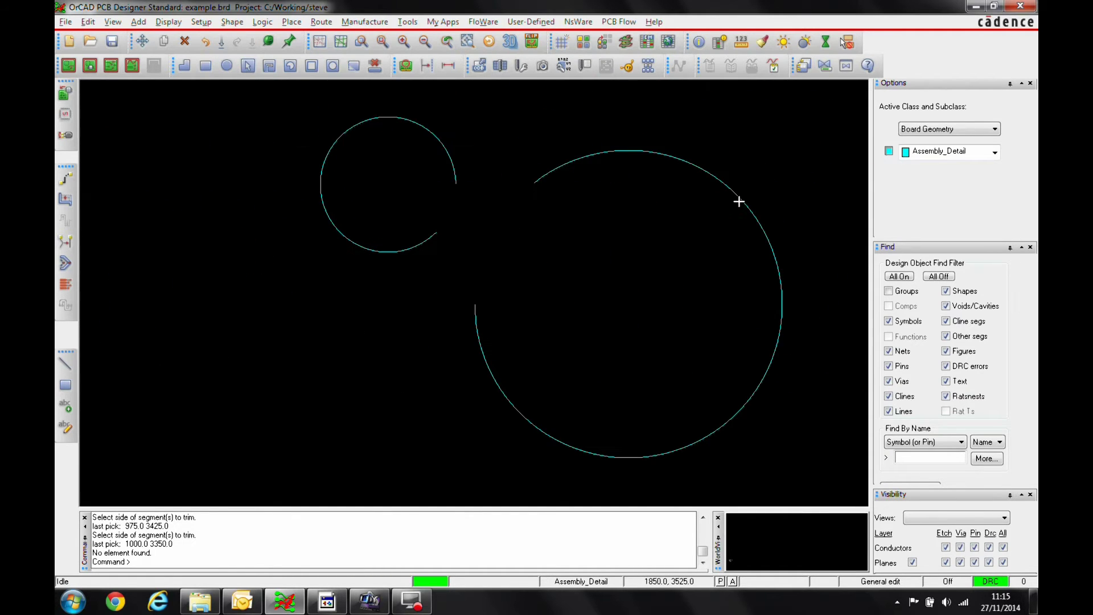
right_click(418, 124)
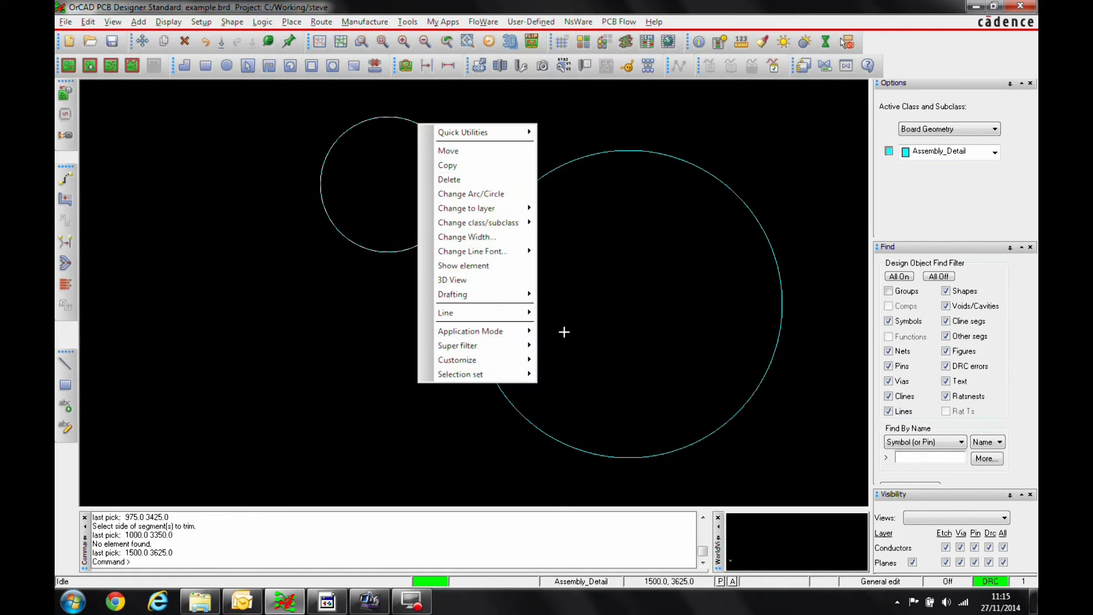
mouse_move(478, 294)
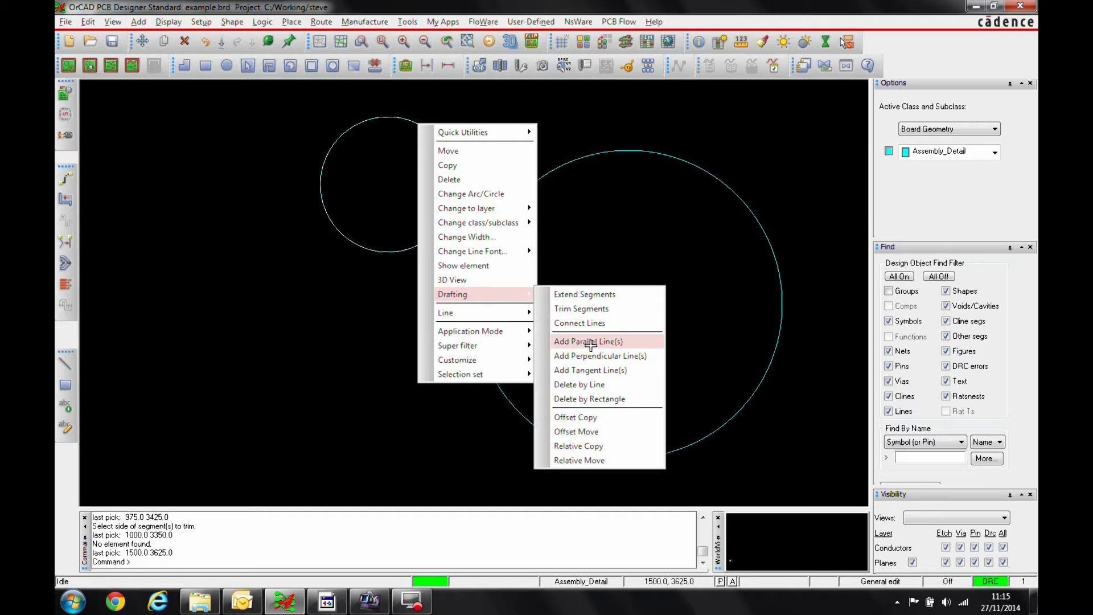
left_click(622, 371)
left_click(605, 152)
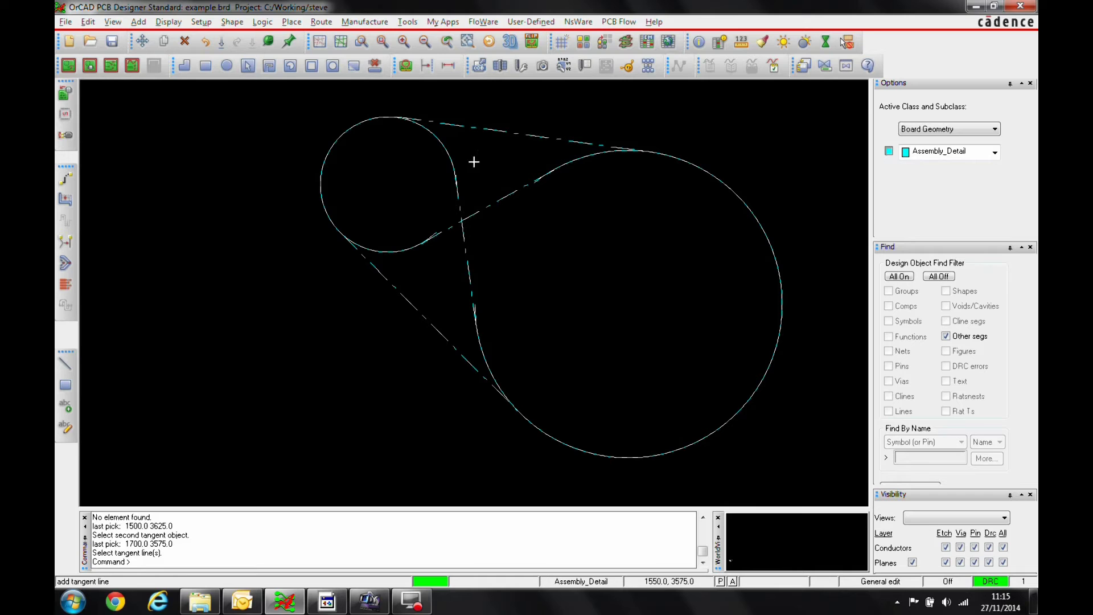
left_click(506, 130)
left_click(466, 250)
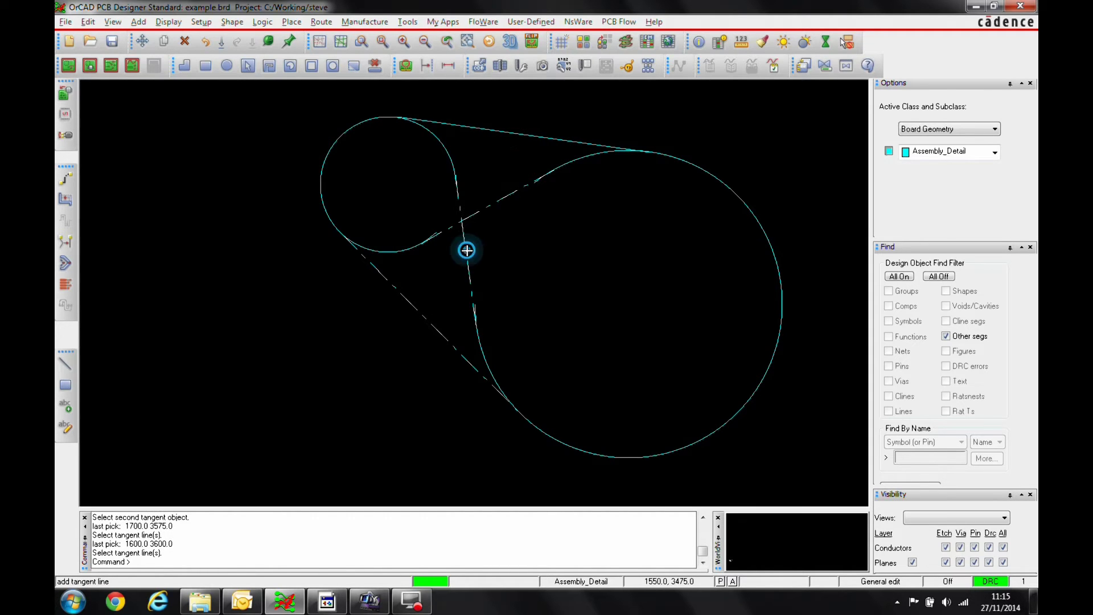
right_click(347, 333)
left_click(365, 339)
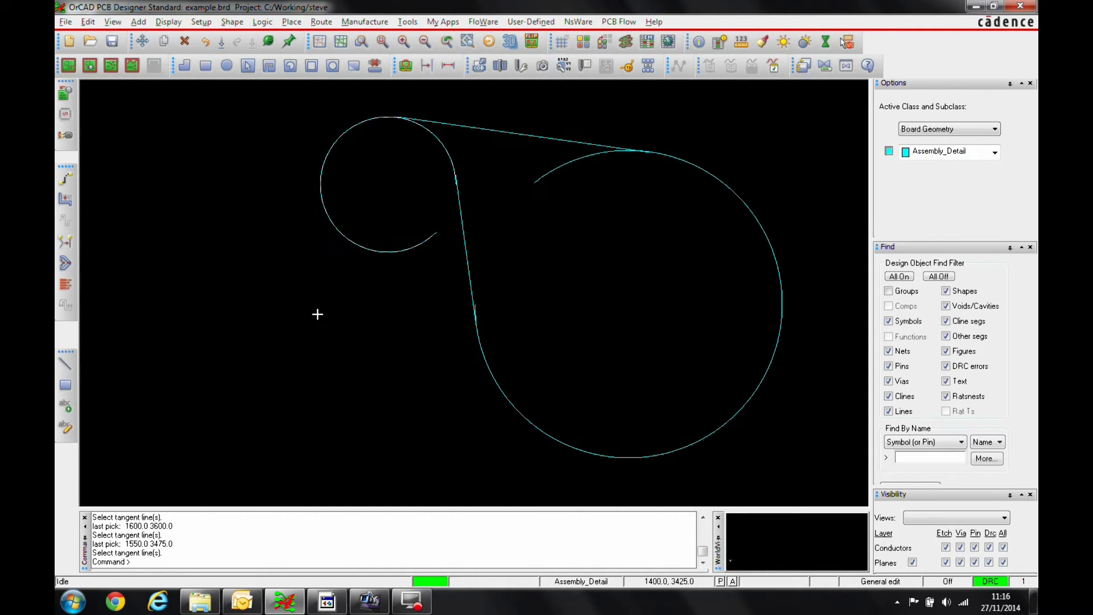
scroll(351, 315, "down", 1)
Step: Window-select all the hatch lines of the parallelogram
left_click(350, 315)
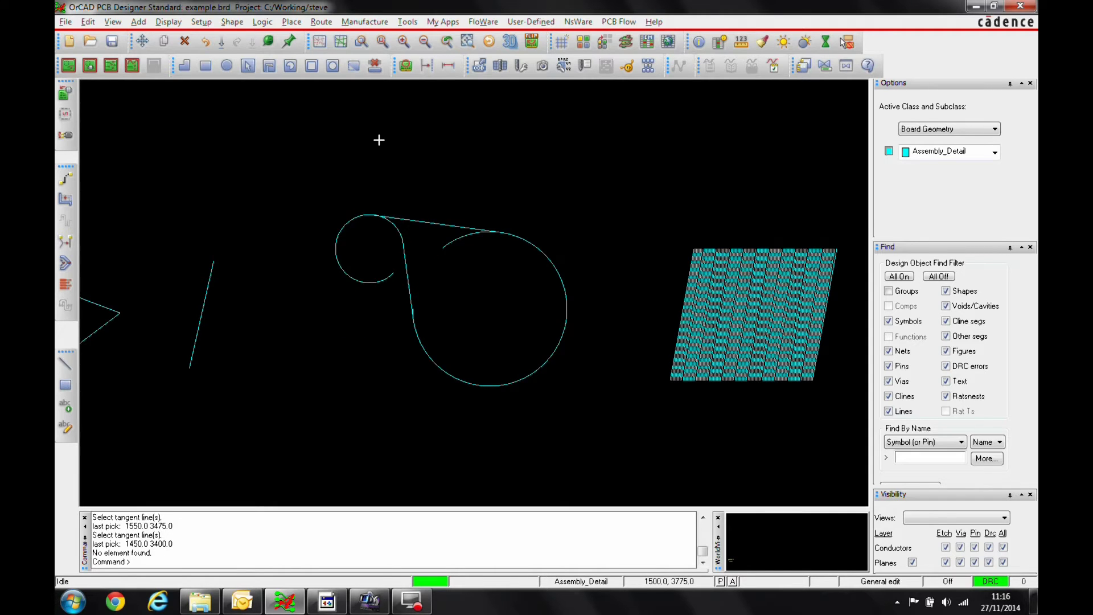
key("Right")
key("Right")
key("Right")
scroll(531, 370, "up", 1)
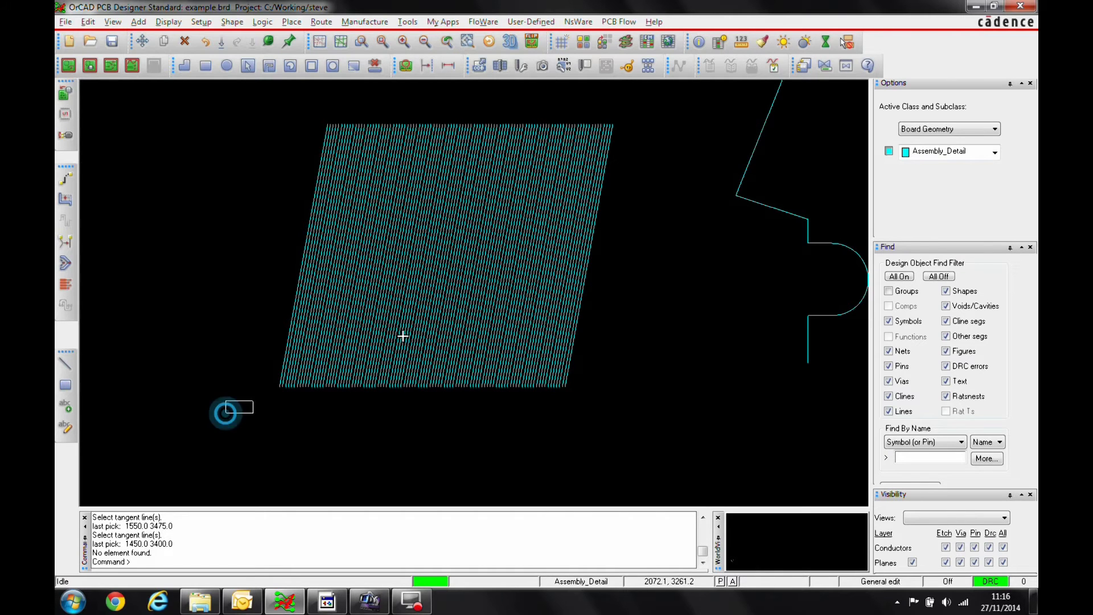
left_click_drag(226, 413, 635, 105)
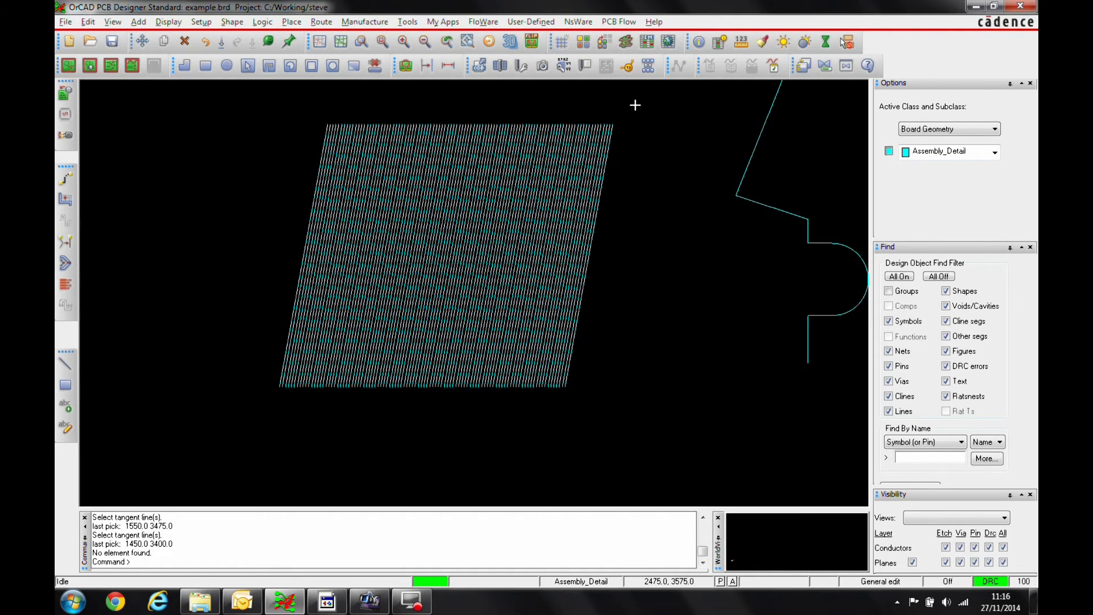
Step: Draw a diagonal Delete by Line cut line across the hatched parallelogram
right_click(419, 231)
mouse_move(472, 401)
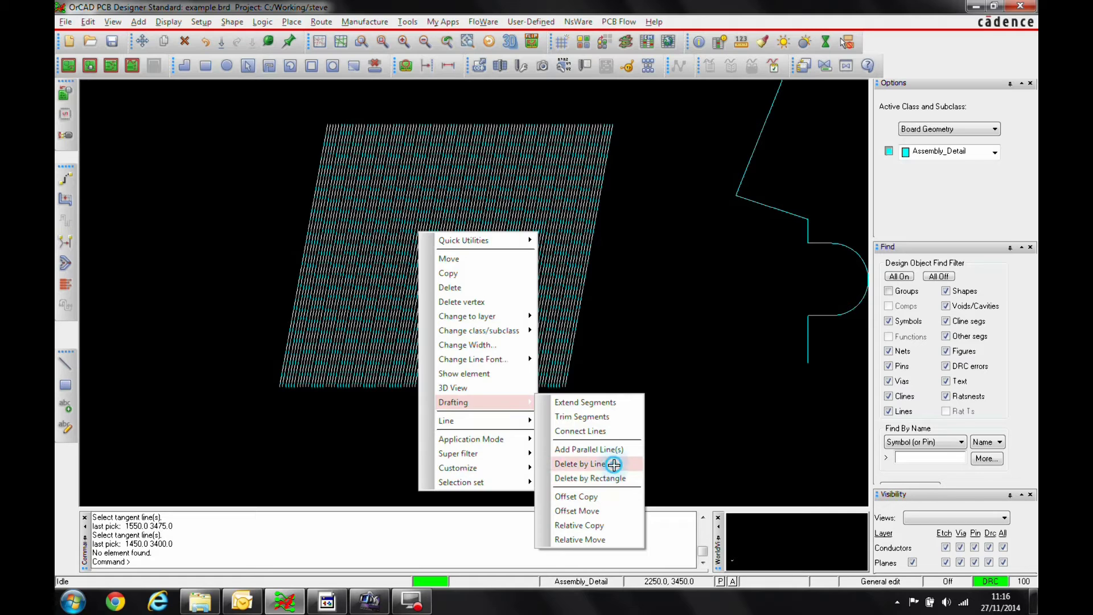
left_click(614, 464)
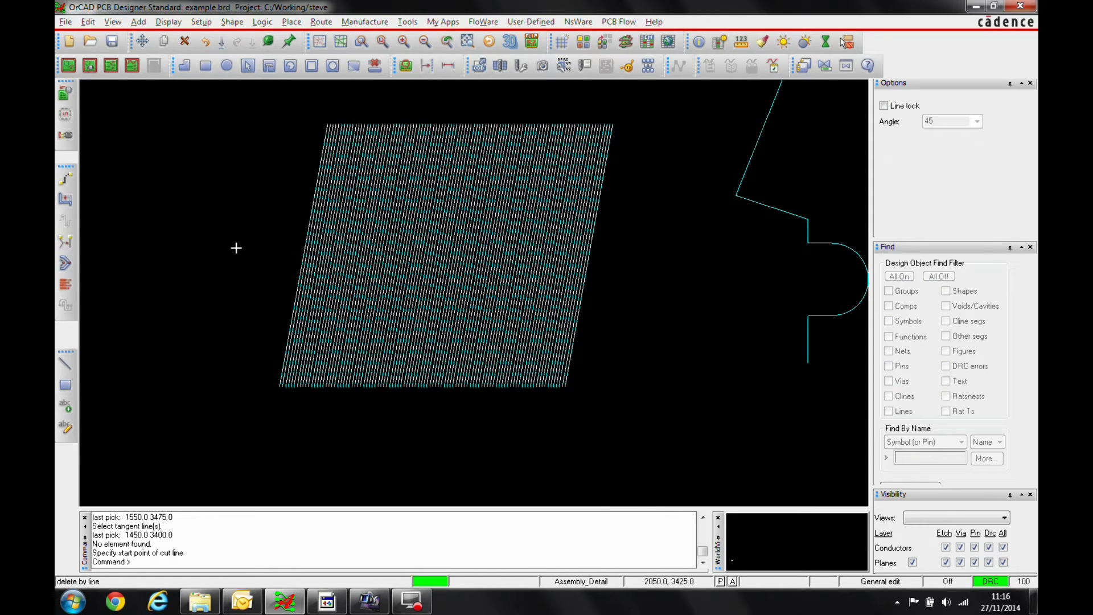
left_click(232, 267)
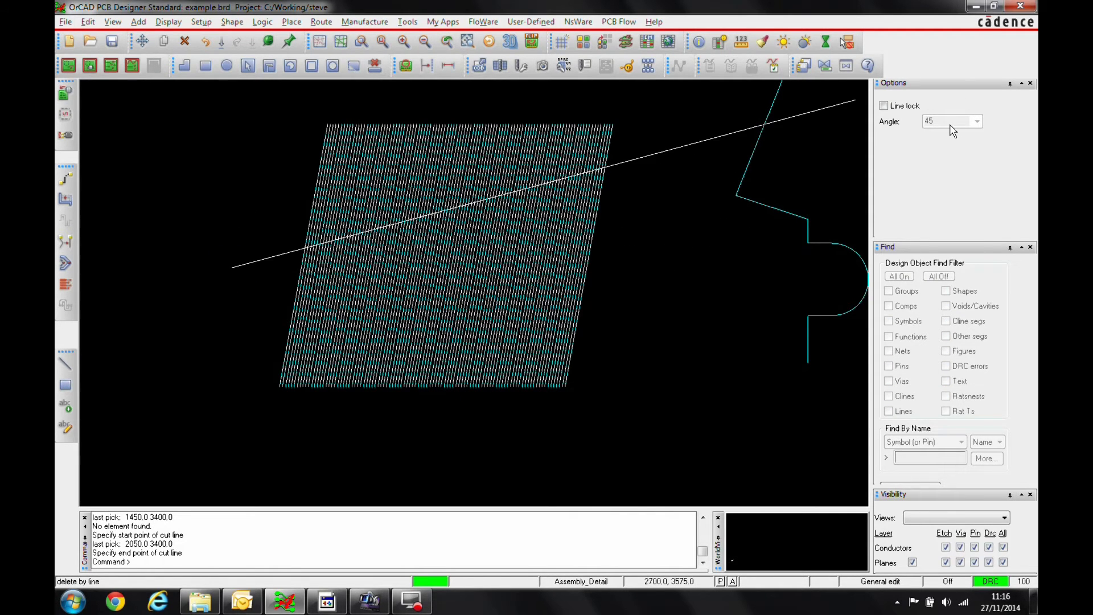
left_click(645, 190)
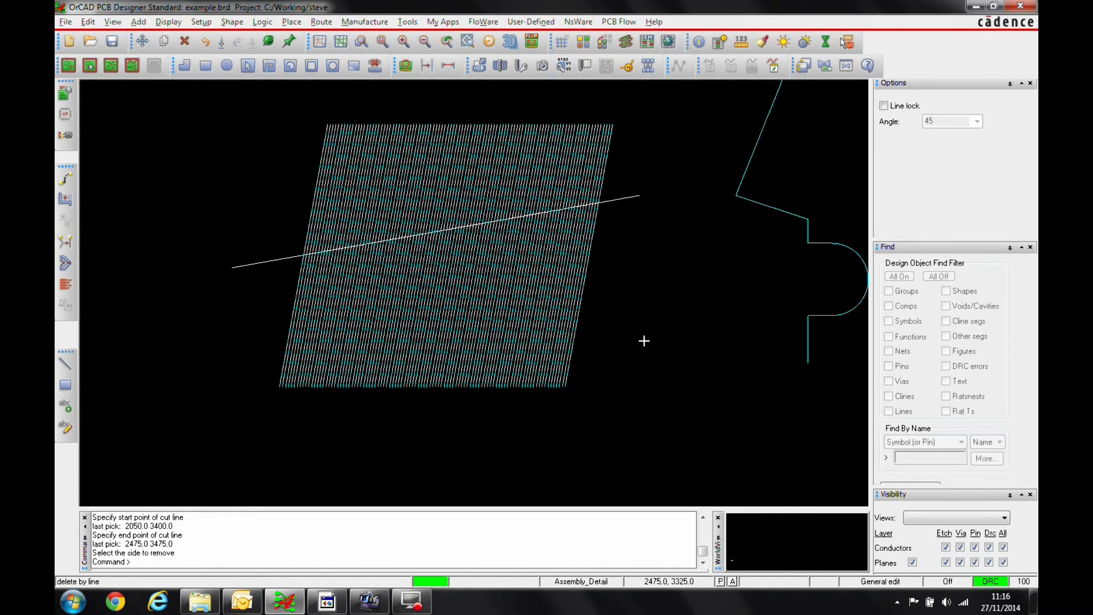
left_click(272, 158)
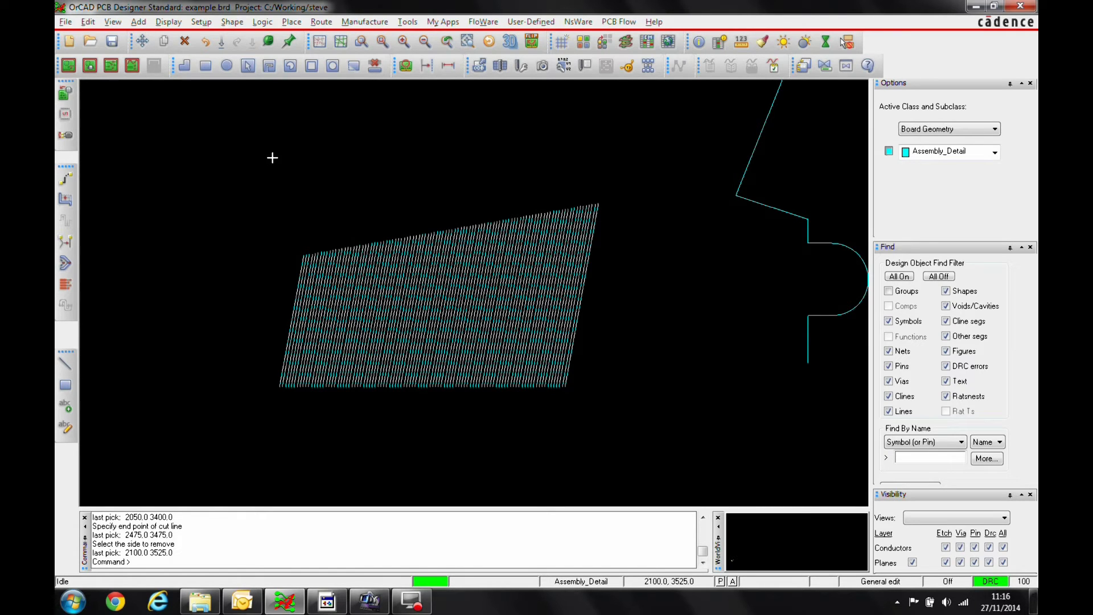
right_click(272, 158)
left_click(254, 159)
key("ctrl+z")
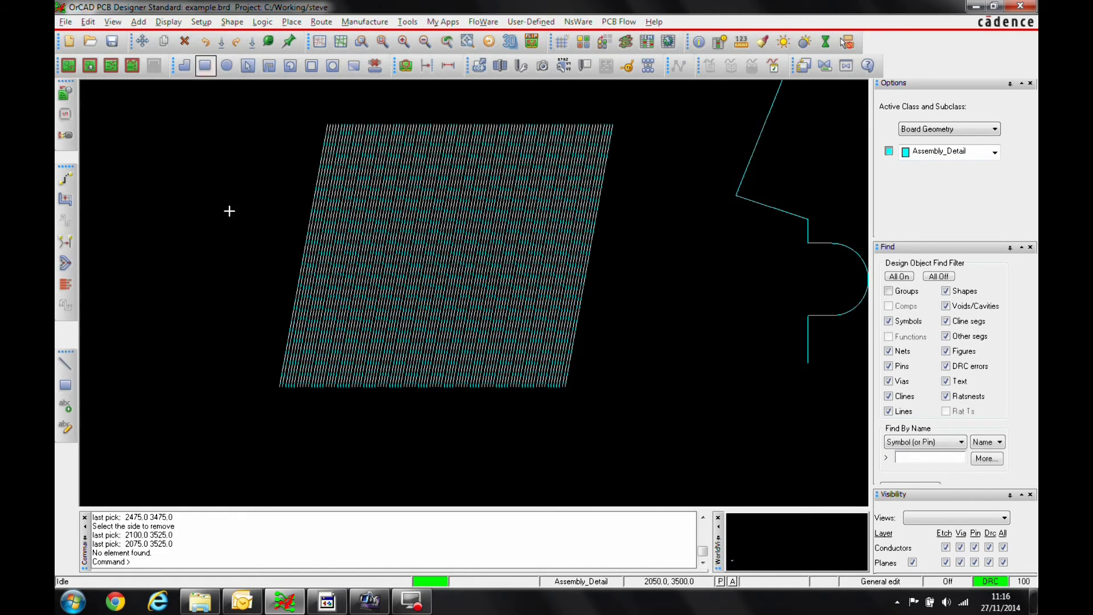
right_click(261, 206)
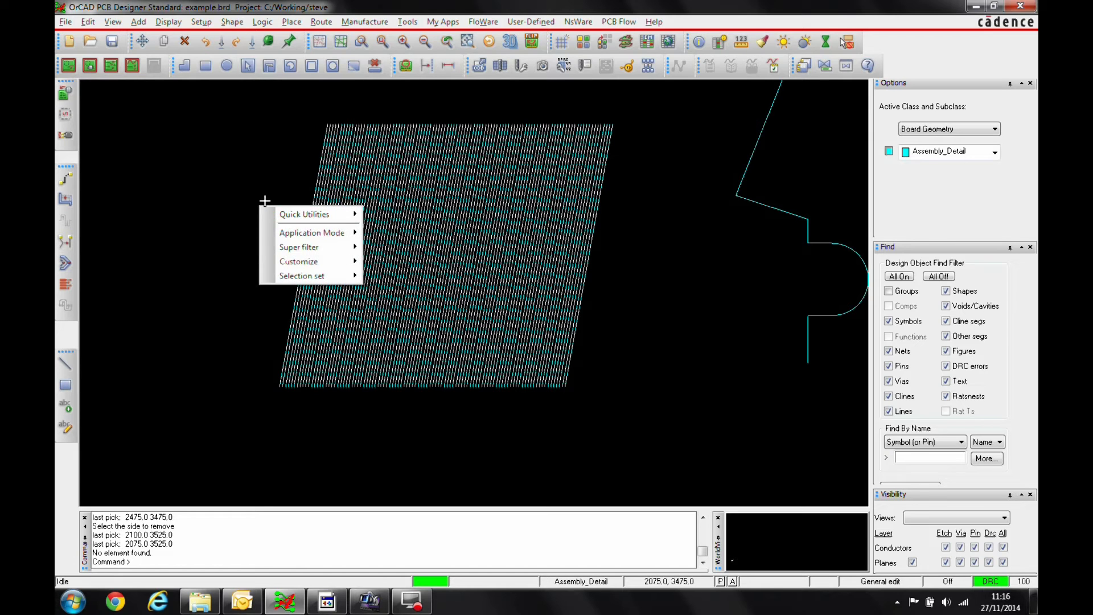
left_click(258, 174)
left_click_drag(233, 105, 653, 503)
right_click(475, 291)
left_click(508, 460)
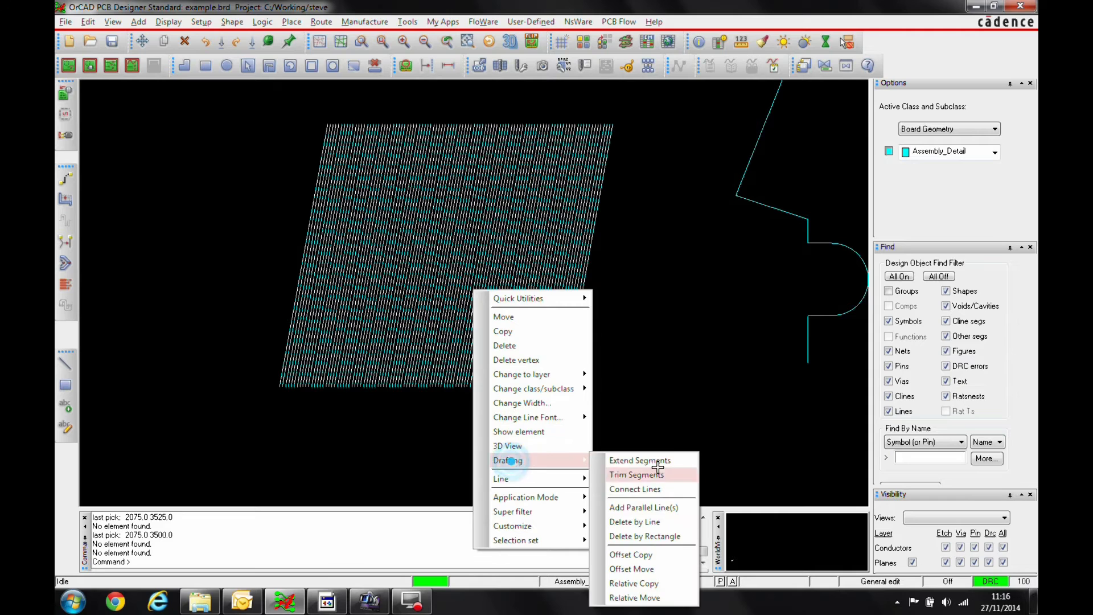
left_click(642, 537)
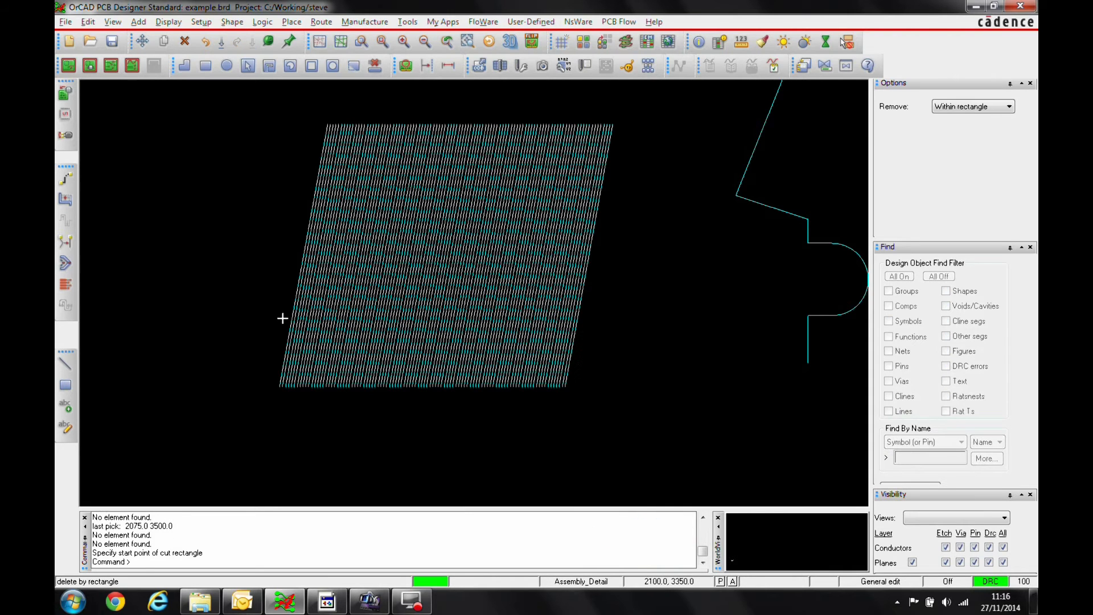
left_click(1008, 108)
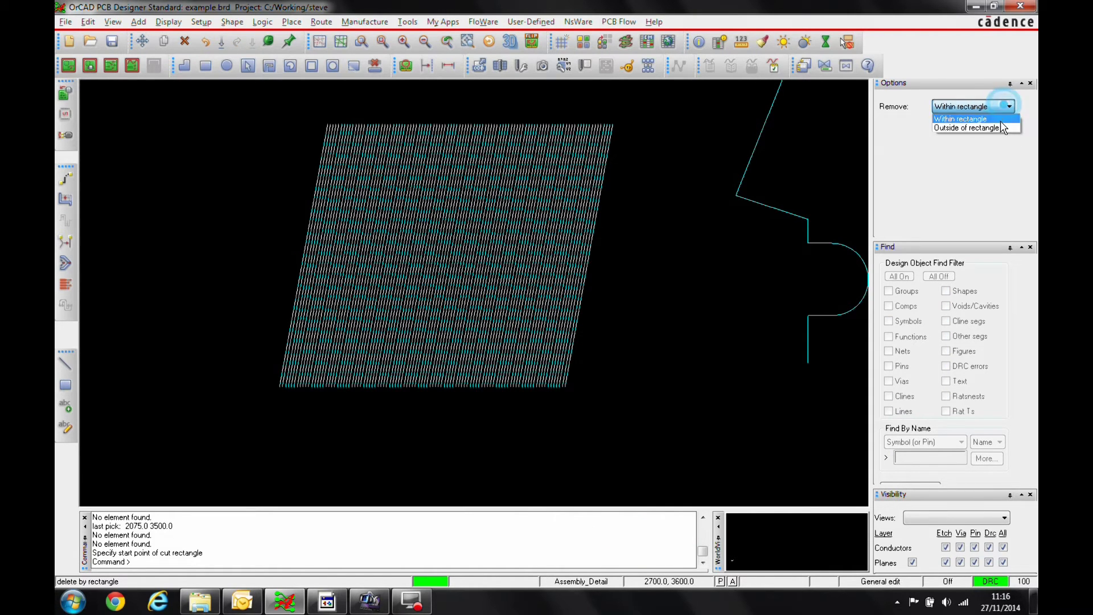
left_click(997, 117)
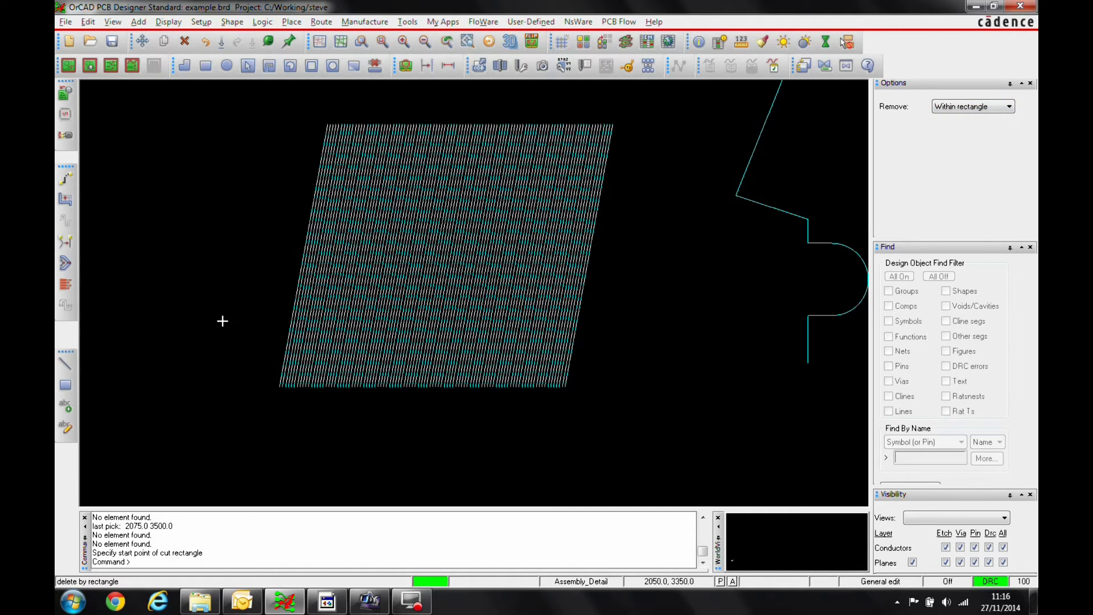
left_click(232, 314)
left_click(673, 192)
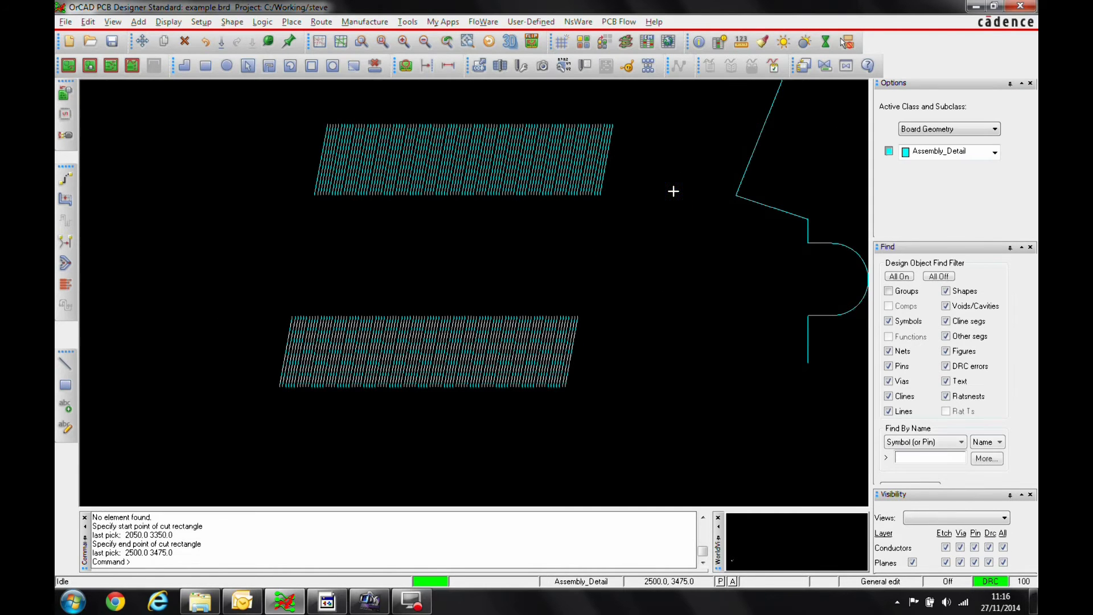
right_click(659, 195)
left_click(654, 162)
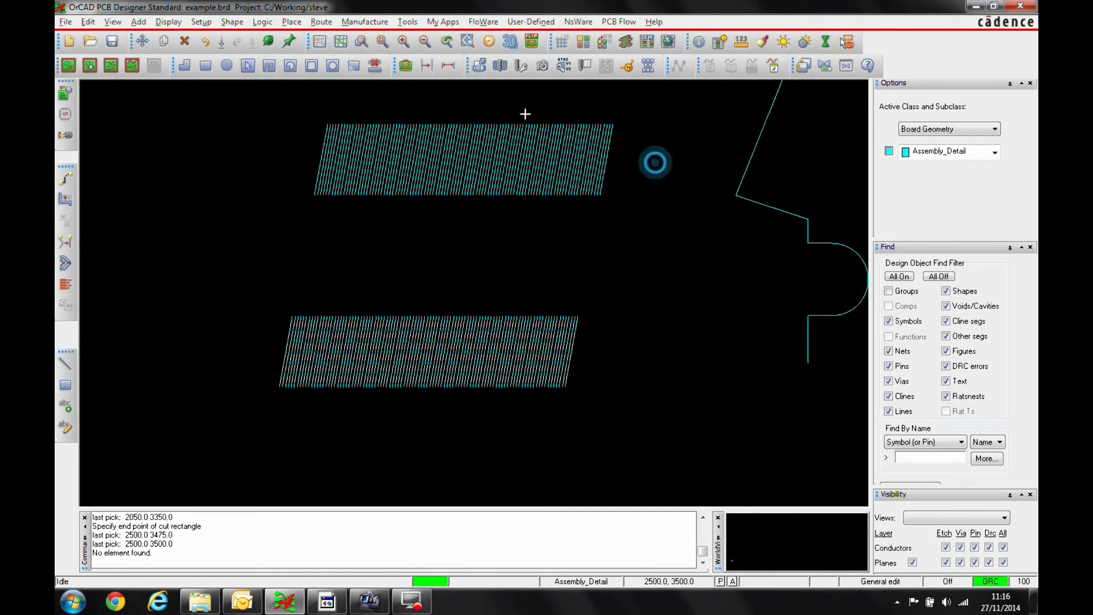
left_click(205, 41)
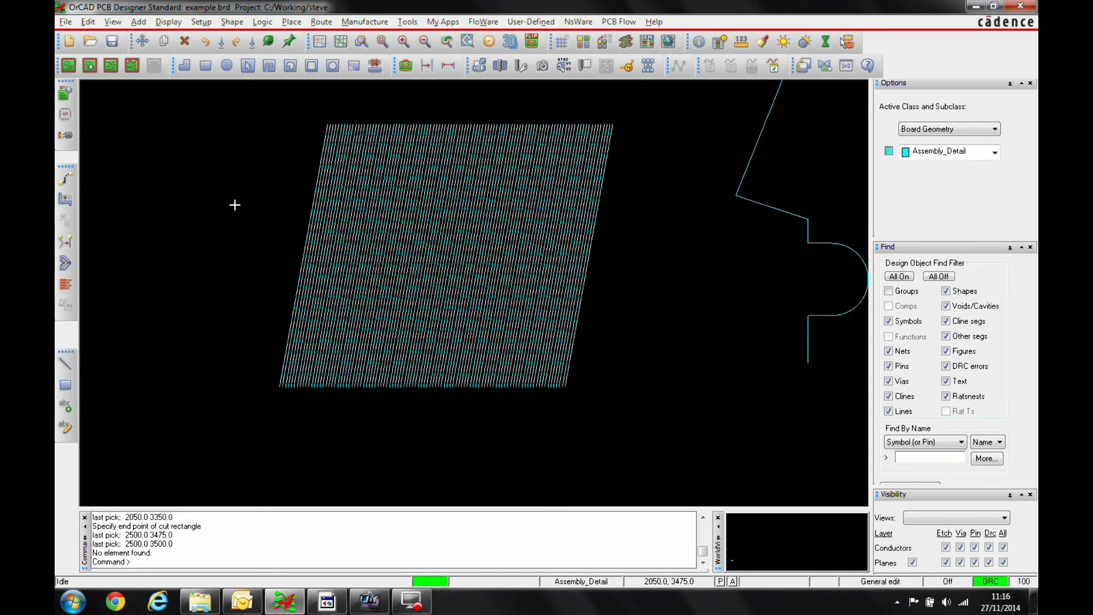
Step: Delete hatching by rectangle with Remove set to Outside, keeping only a middle band
right_click(325, 232)
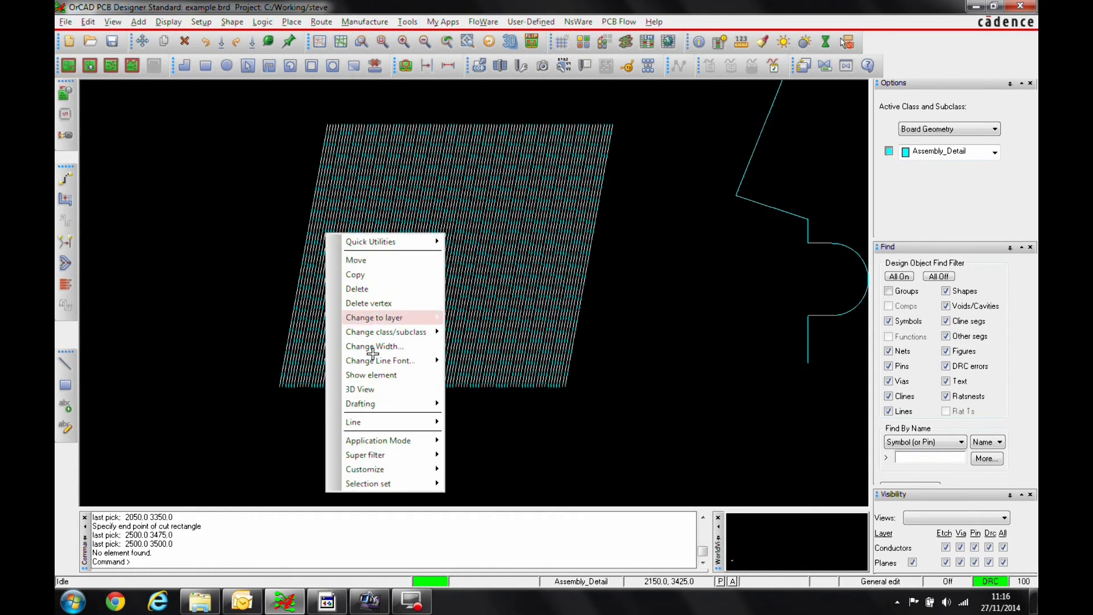
mouse_move(376, 403)
left_click(505, 479)
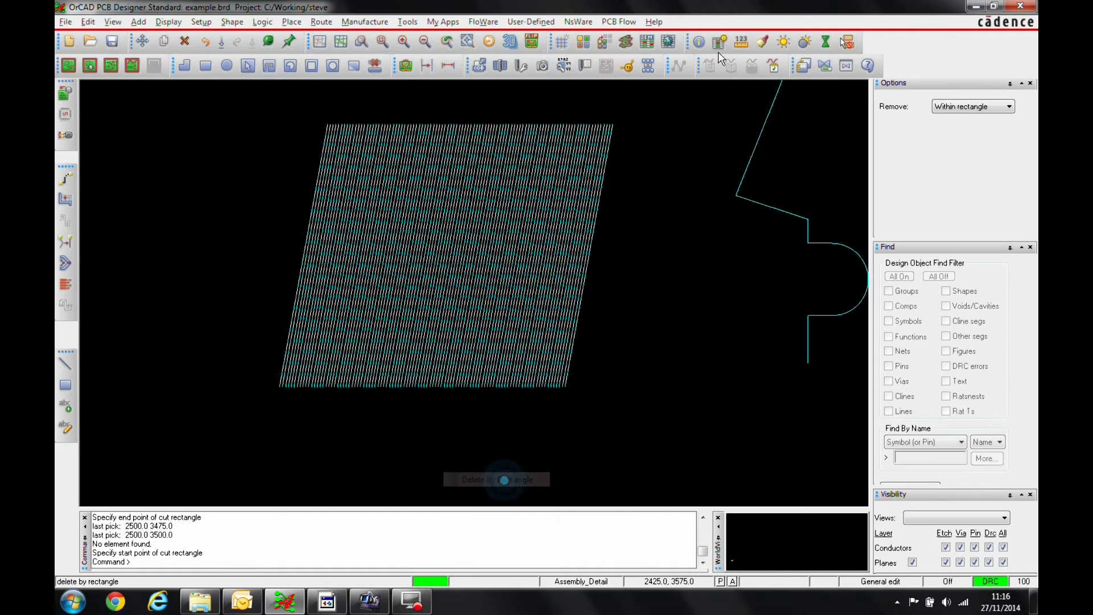
left_click(967, 106)
left_click(968, 127)
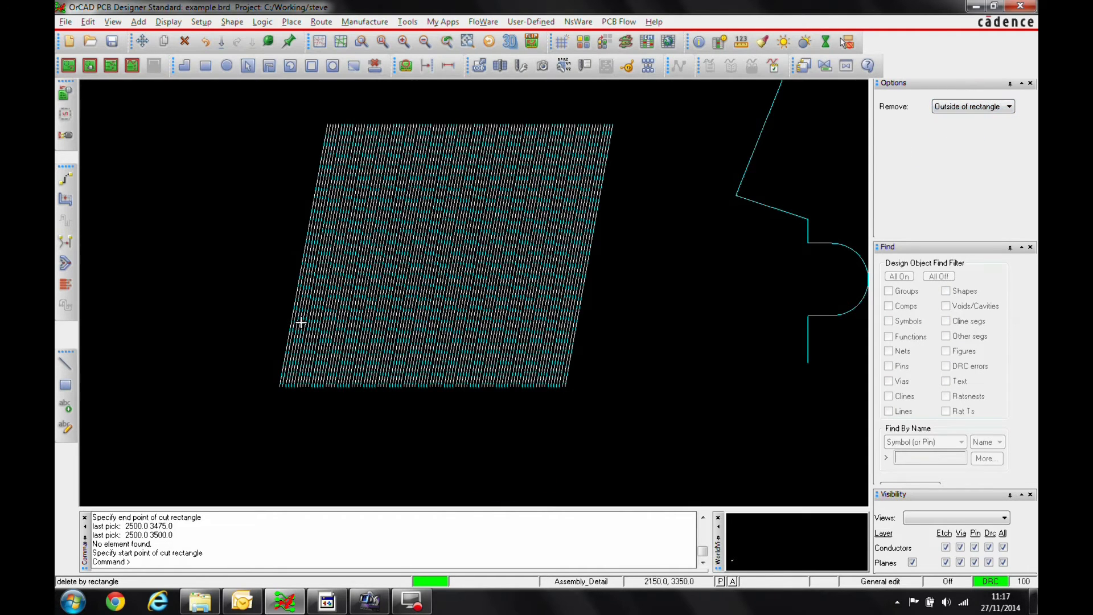
left_click(210, 301)
left_click(689, 195)
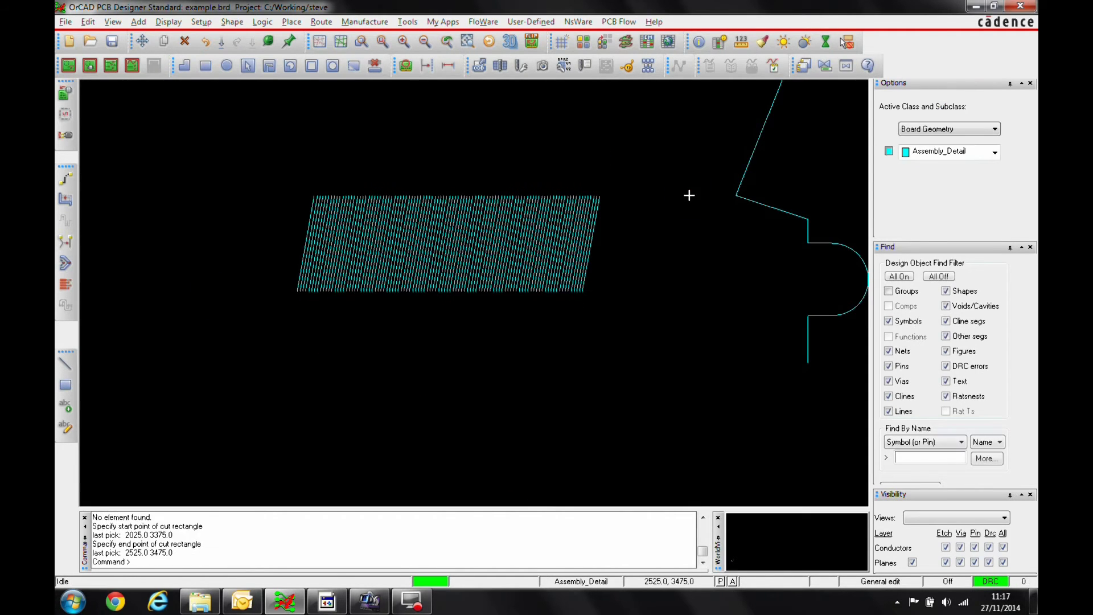
right_click(293, 127)
left_click(249, 112)
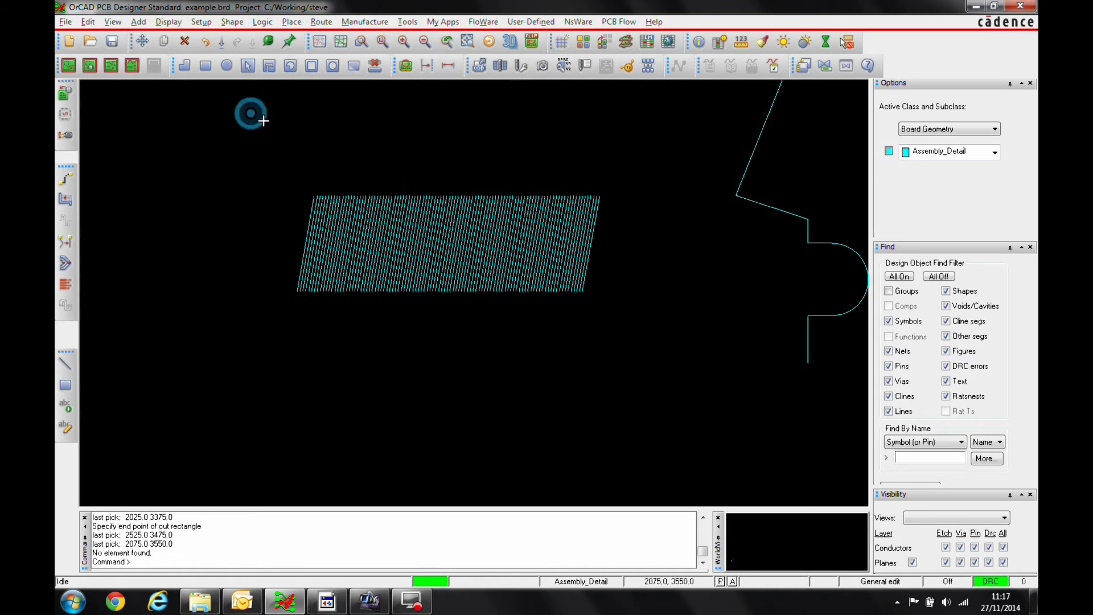
Step: Window-select the angled board outline lines
scroll(256, 120, "down", 2)
key("Right")
key("Up")
key("Right")
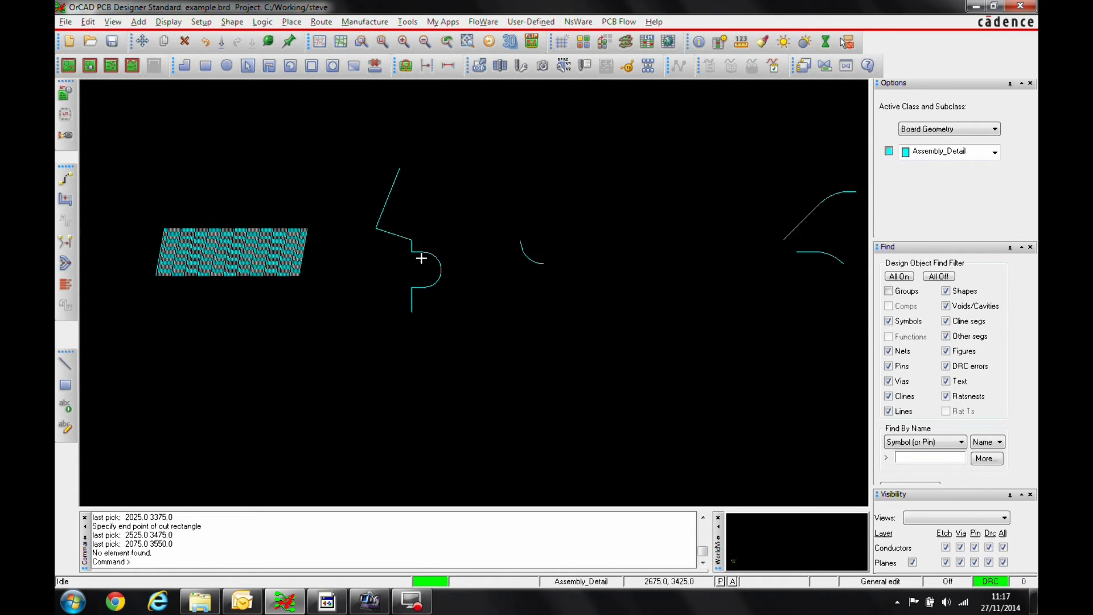
scroll(415, 218, "up", 2)
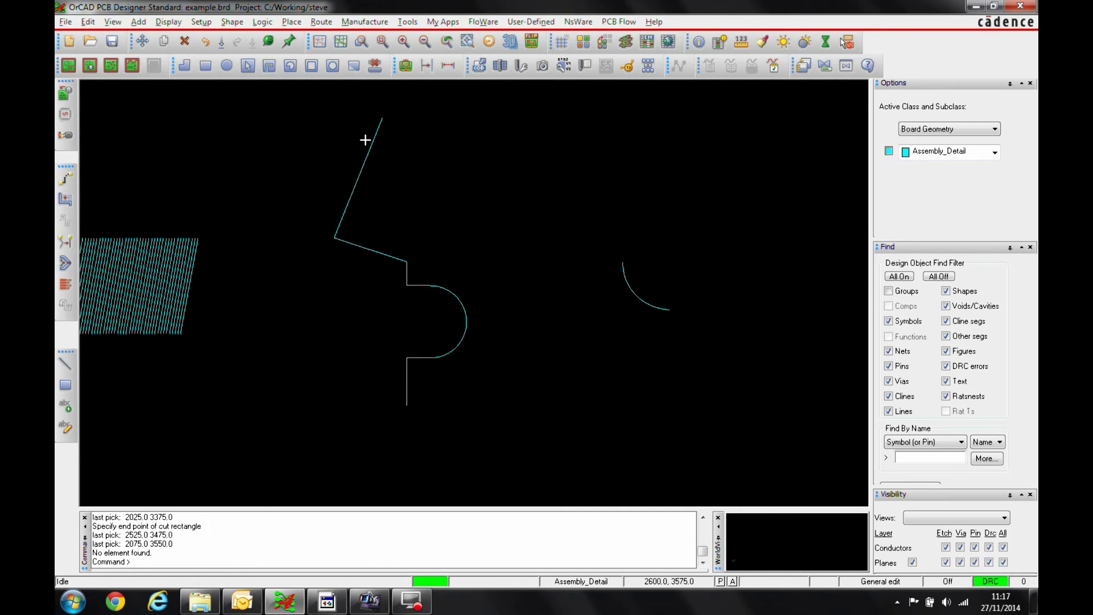
left_click_drag(300, 101, 528, 435)
Step: Offset-copy the outline with X and Y offsets of 50 and 5 repetitions
right_click(405, 268)
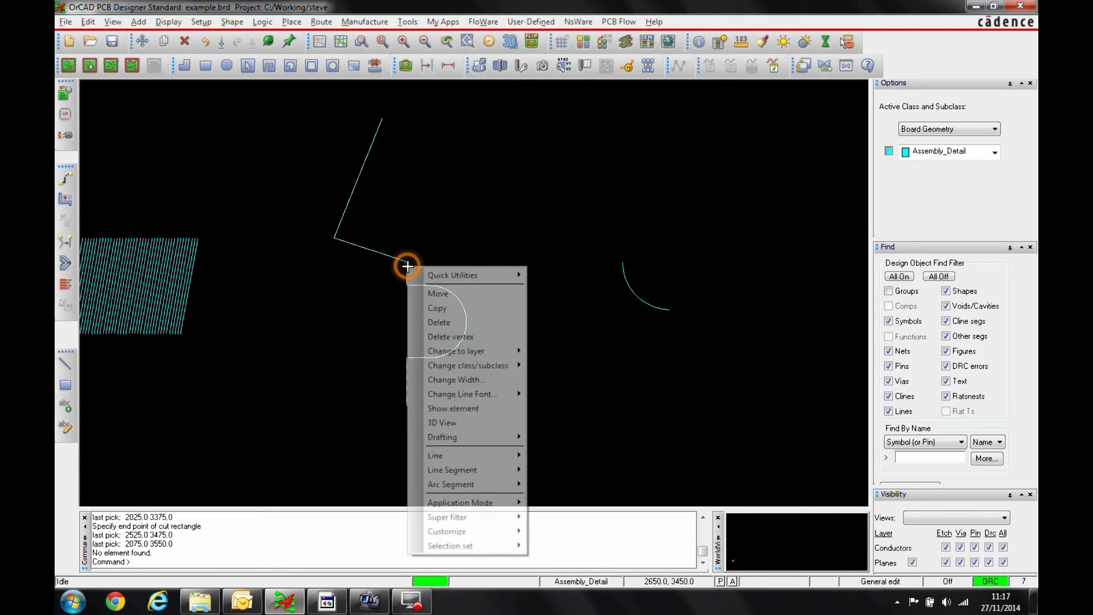
left_click(457, 441)
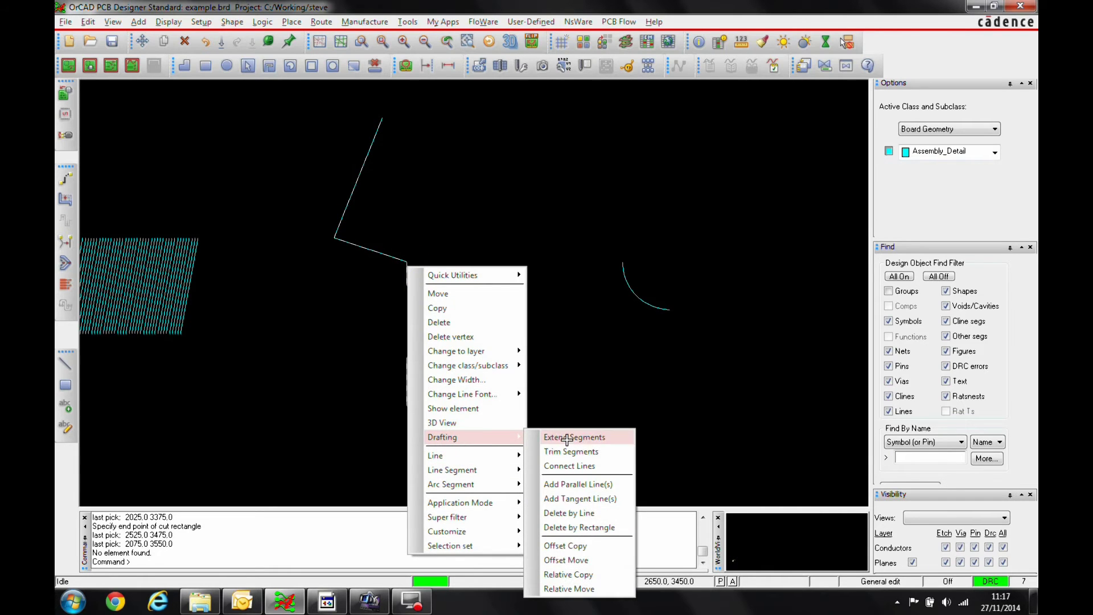
left_click(586, 546)
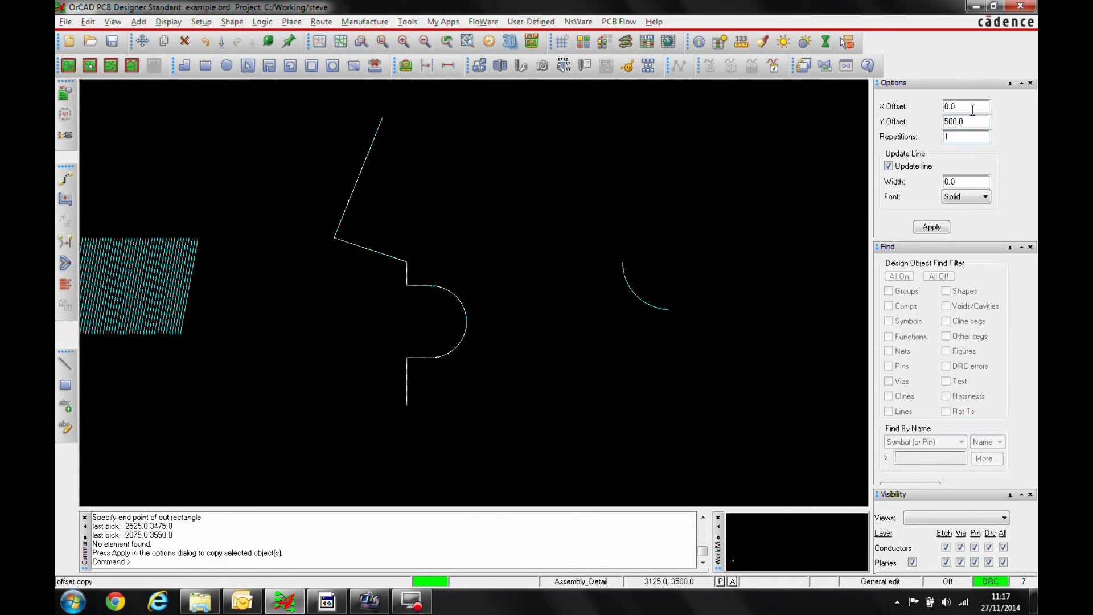
double_click(973, 109)
key("Tab")
key("Tab")
left_click(931, 228)
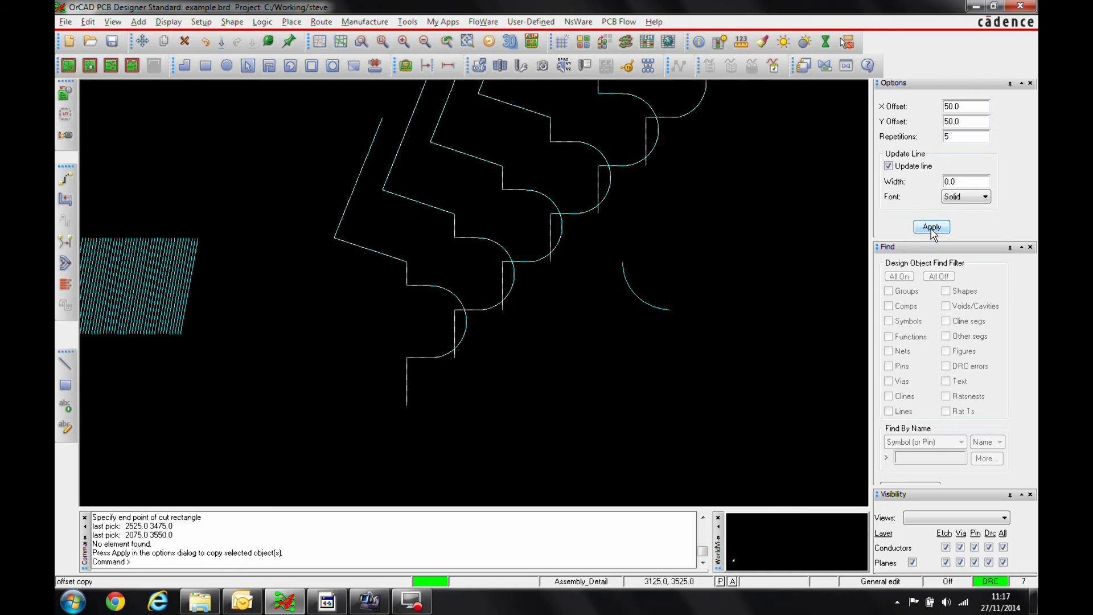
scroll(630, 184, "down", 2)
Step: Undo the five offset copies with Oops and finish the command
key("Up")
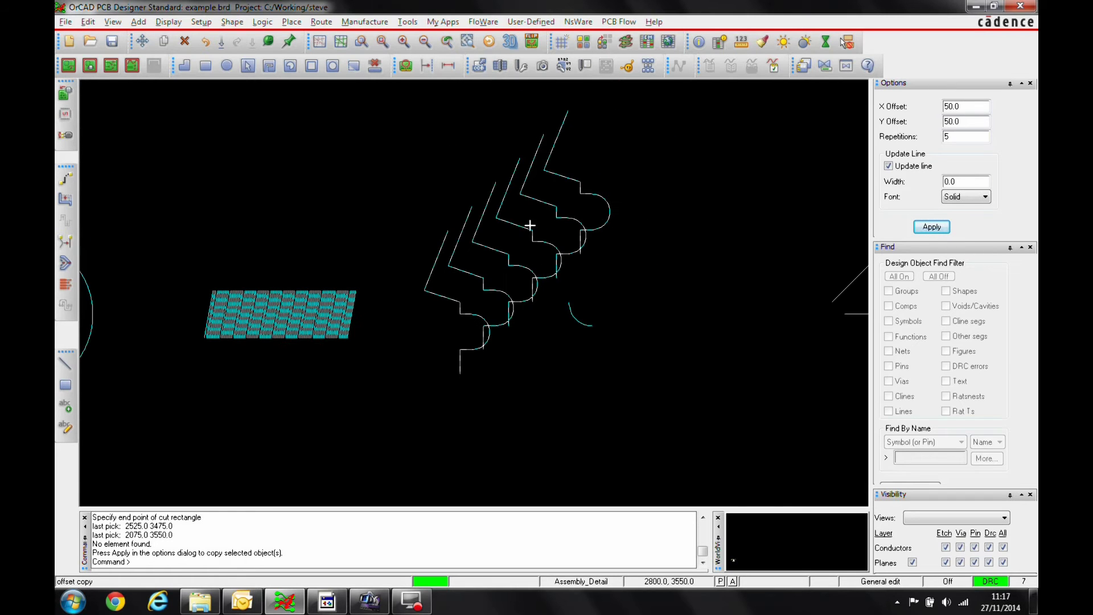
right_click(669, 151)
left_click(690, 175)
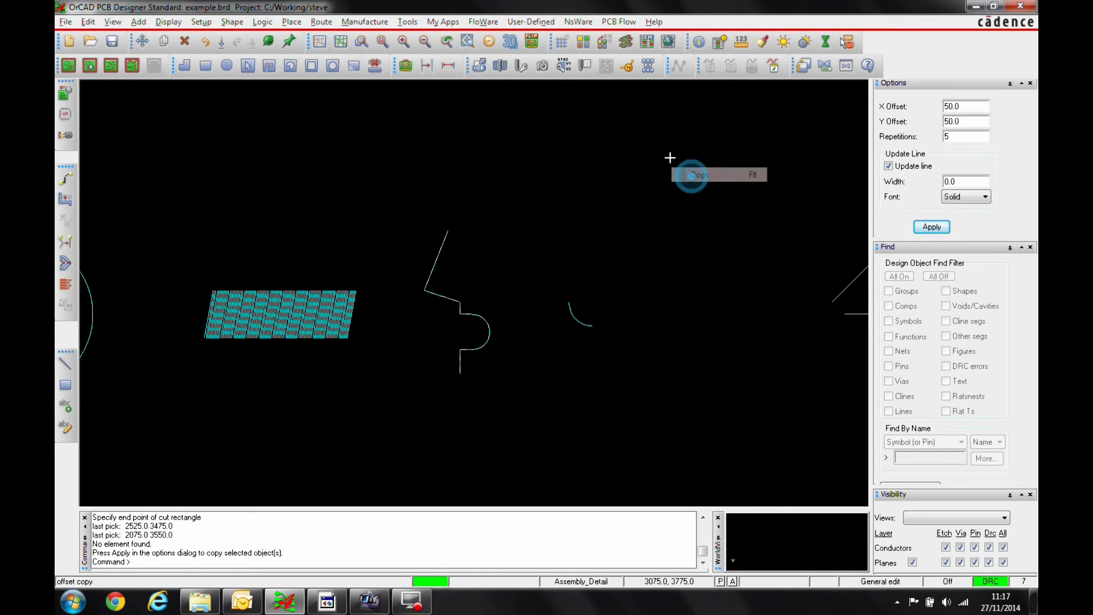
right_click(606, 210)
left_click(625, 219)
key("Right")
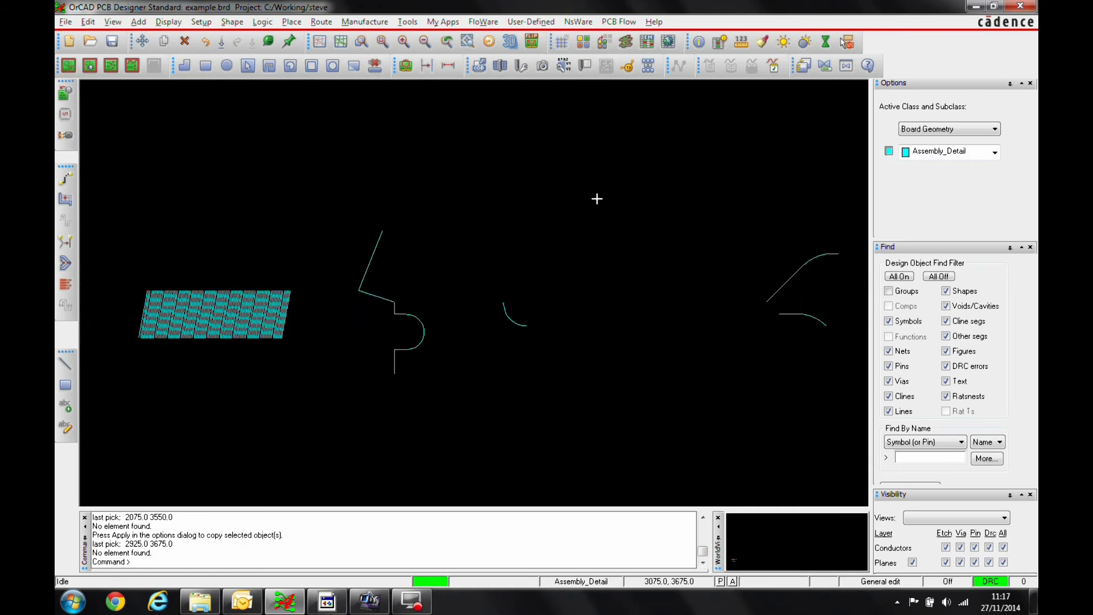
scroll(427, 320, "up", 2)
scroll(419, 319, "up", 1)
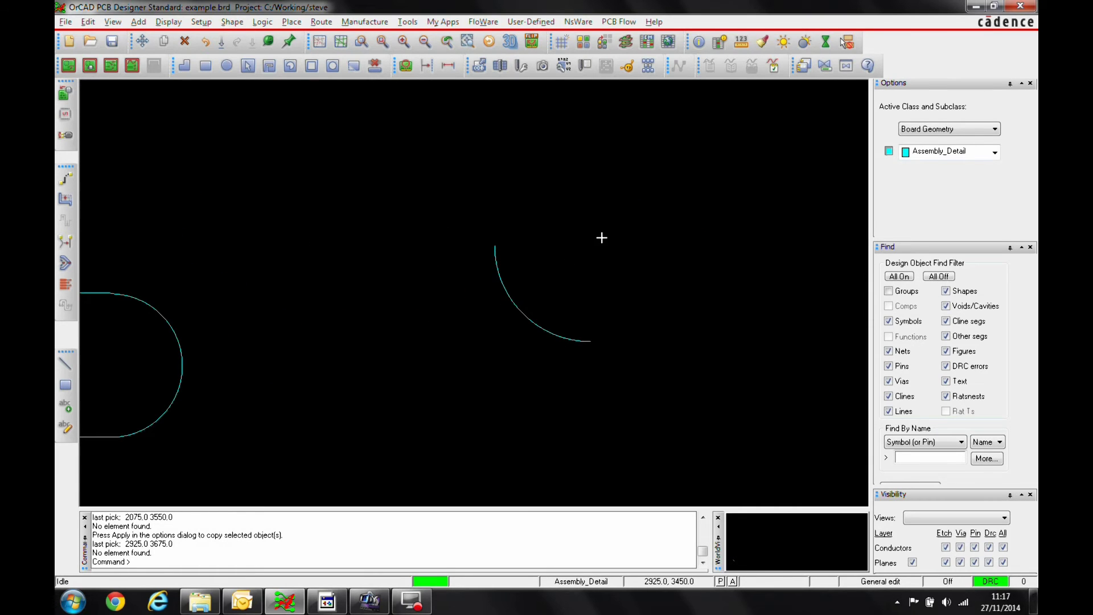
Step: Relative-move the lone quarter-circle arc, flipping it and placing it above its original spot
key("Right")
key("Right")
scroll(533, 250, "down", 1)
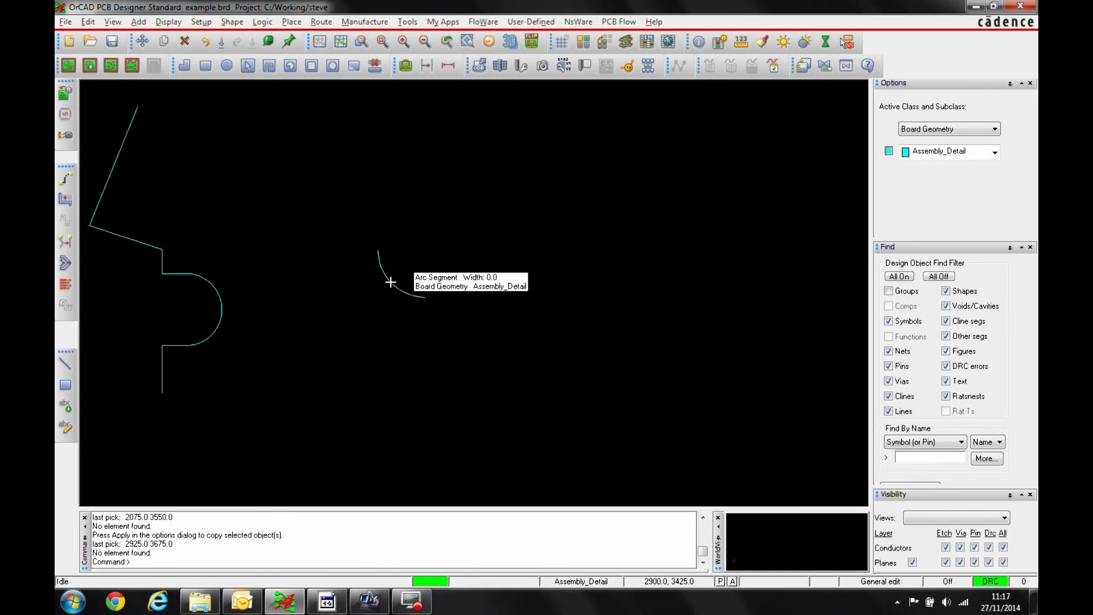
left_click(382, 23)
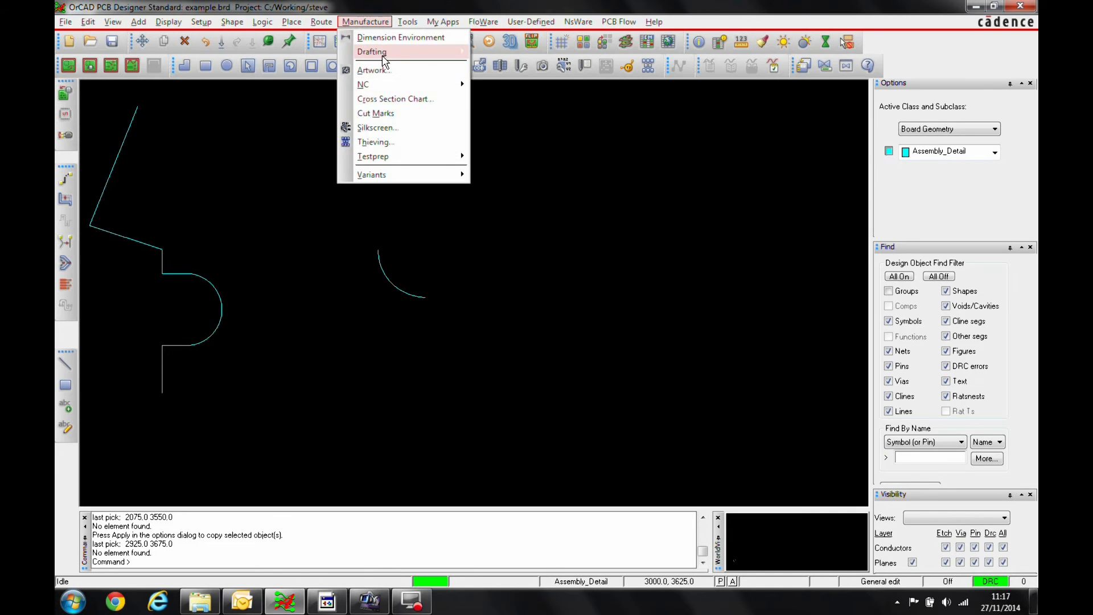
mouse_move(378, 52)
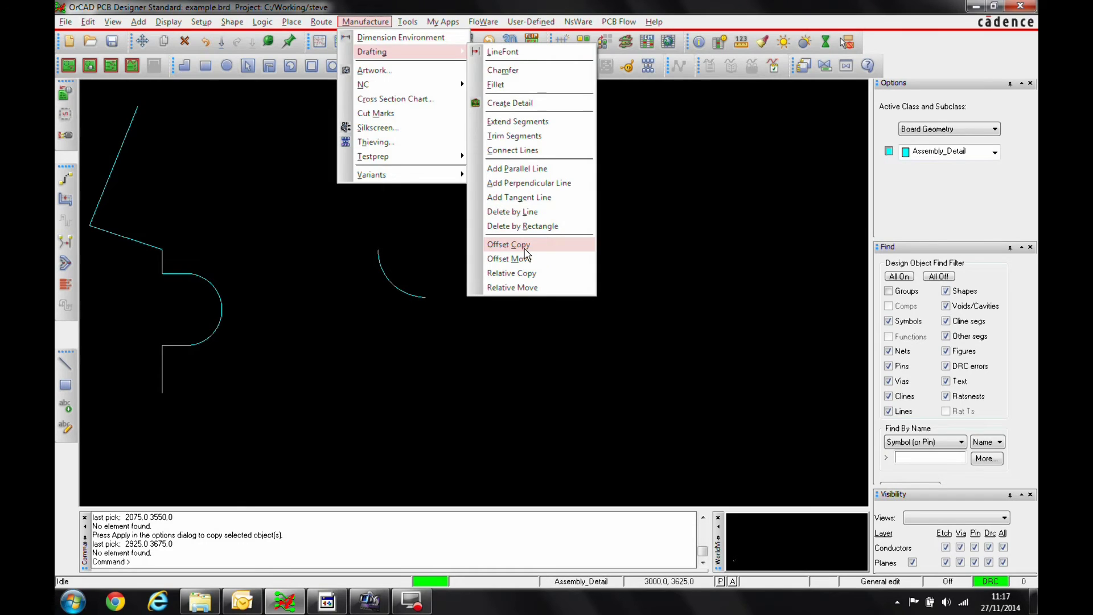
left_click(525, 288)
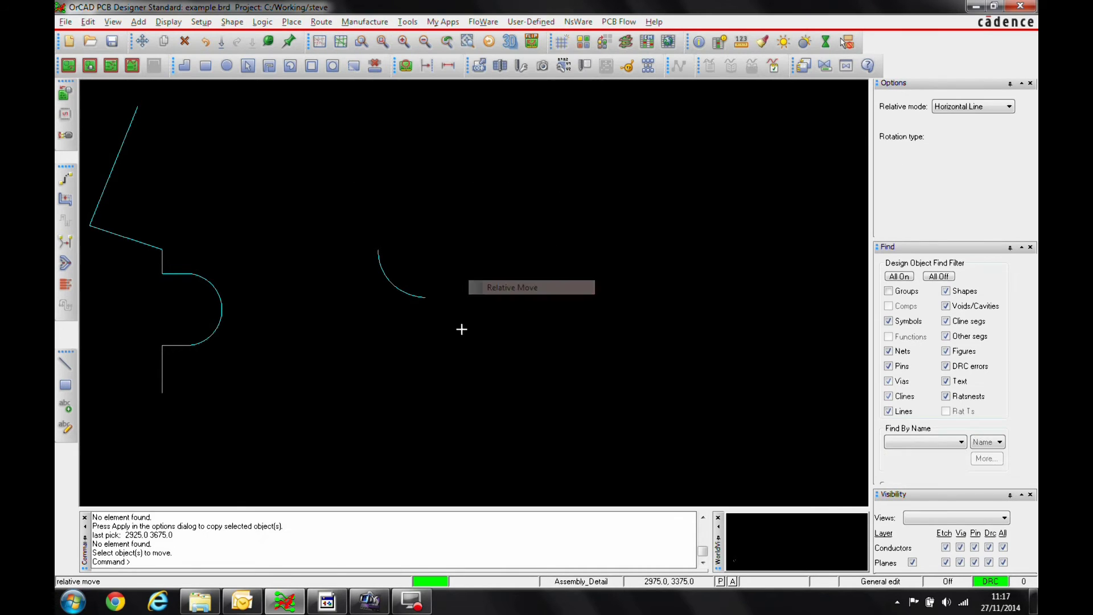
left_click(390, 281)
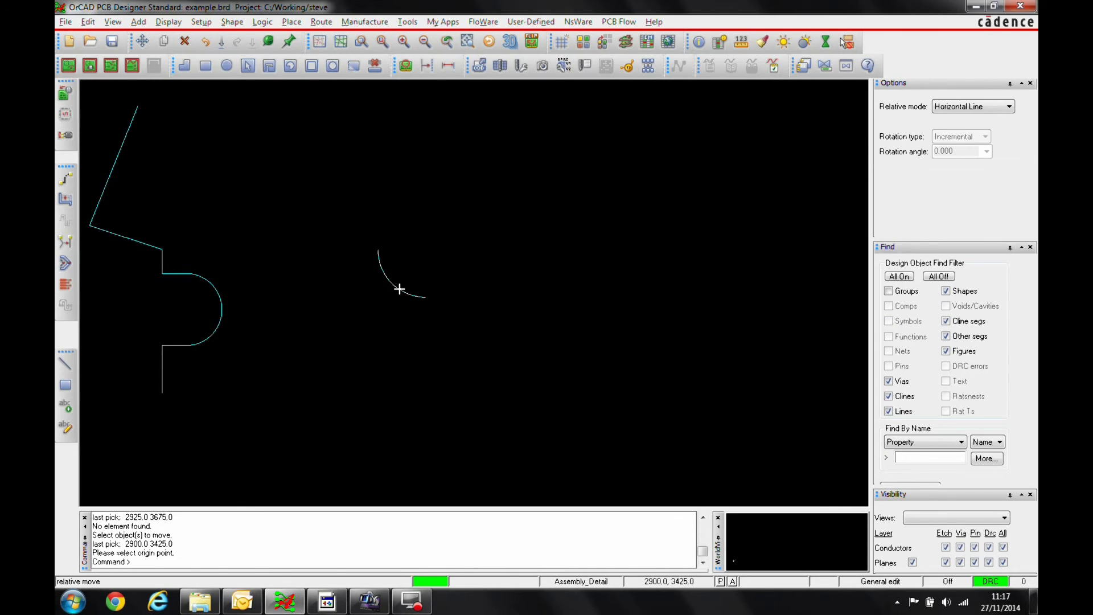
left_click(415, 285)
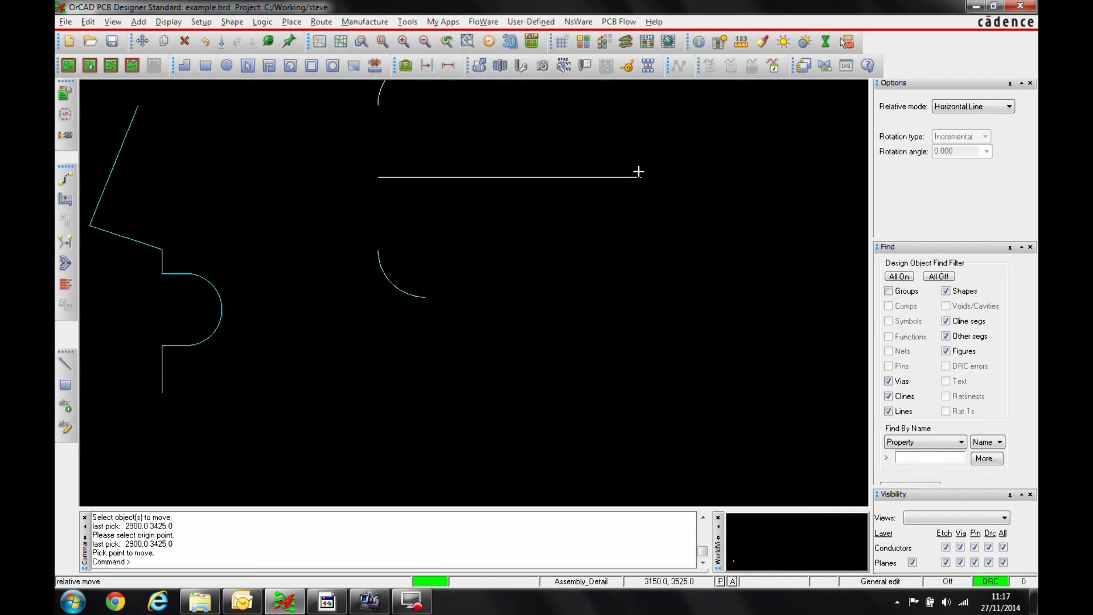
left_click(589, 231)
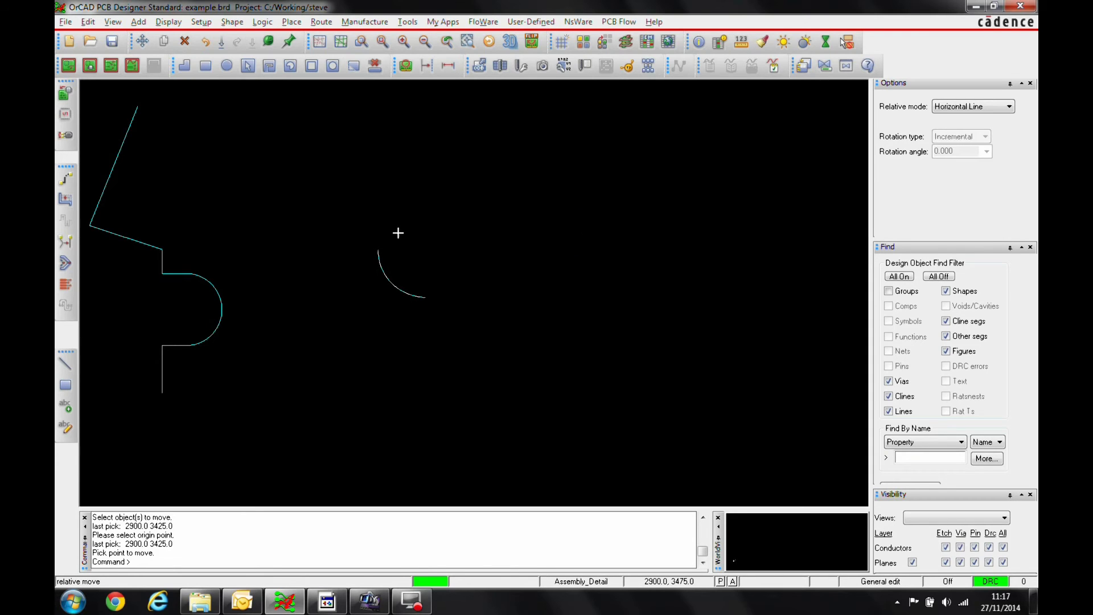
left_click(380, 224)
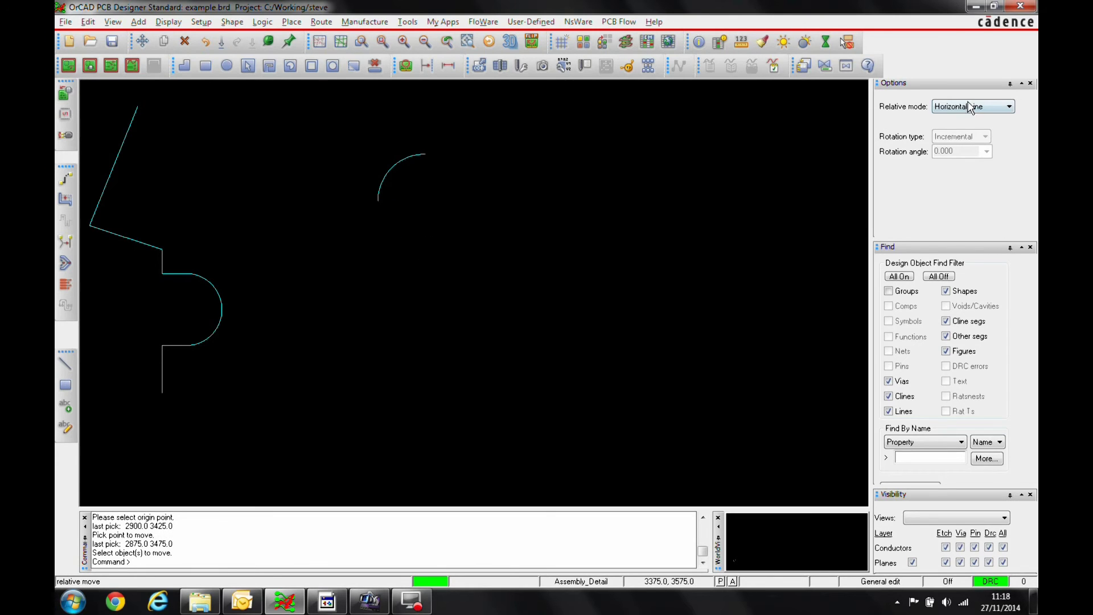
Step: Relative-copy the arc, mirrored across a horizontal line, to below the original
right_click(373, 204)
left_click(398, 212)
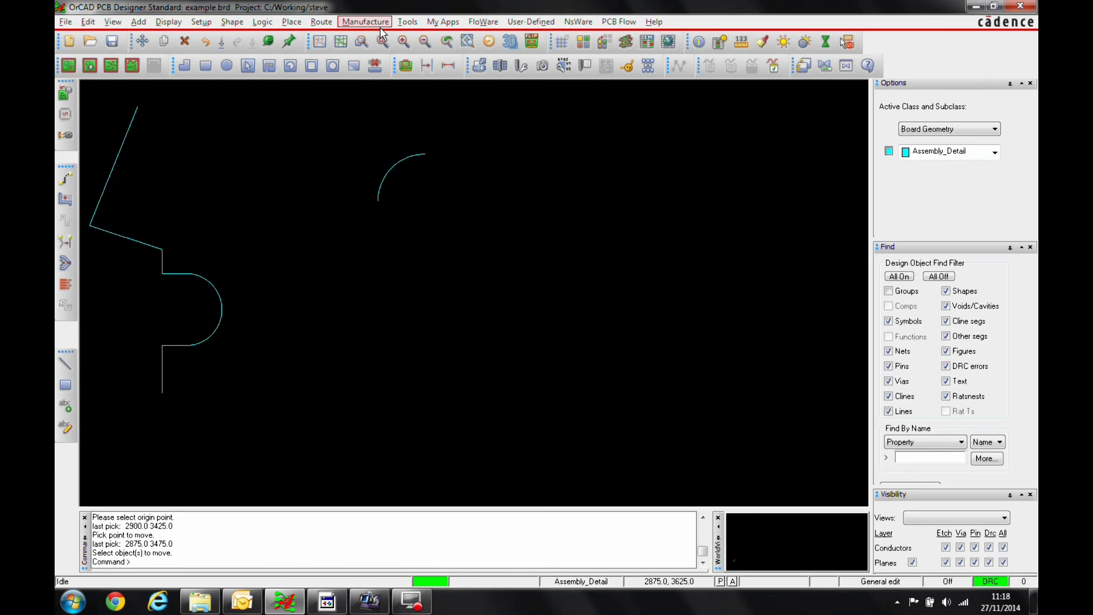
right_click(388, 165)
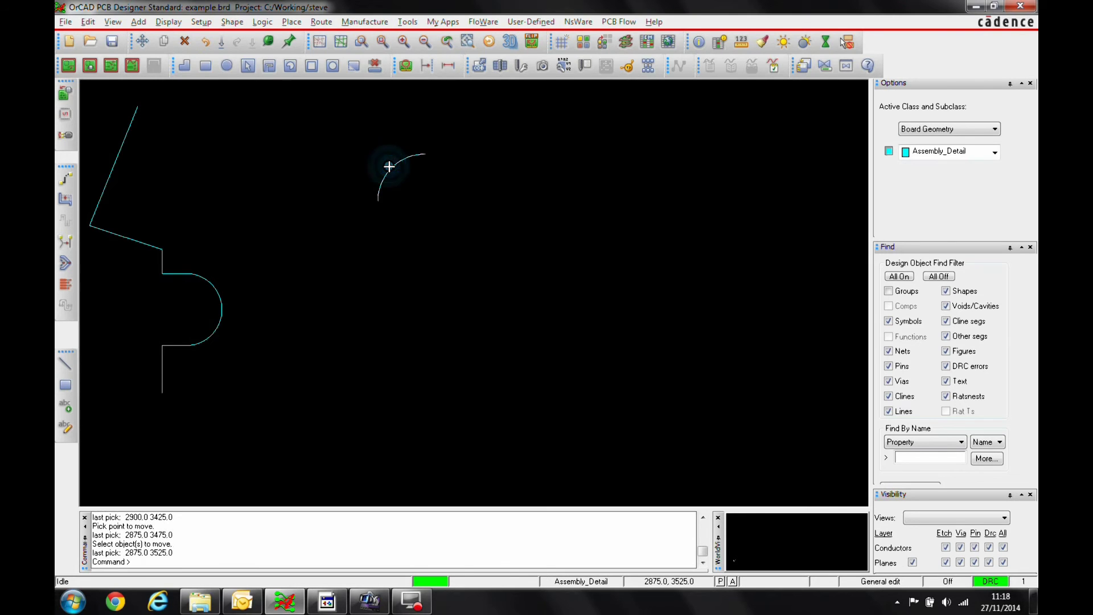
mouse_move(488, 337)
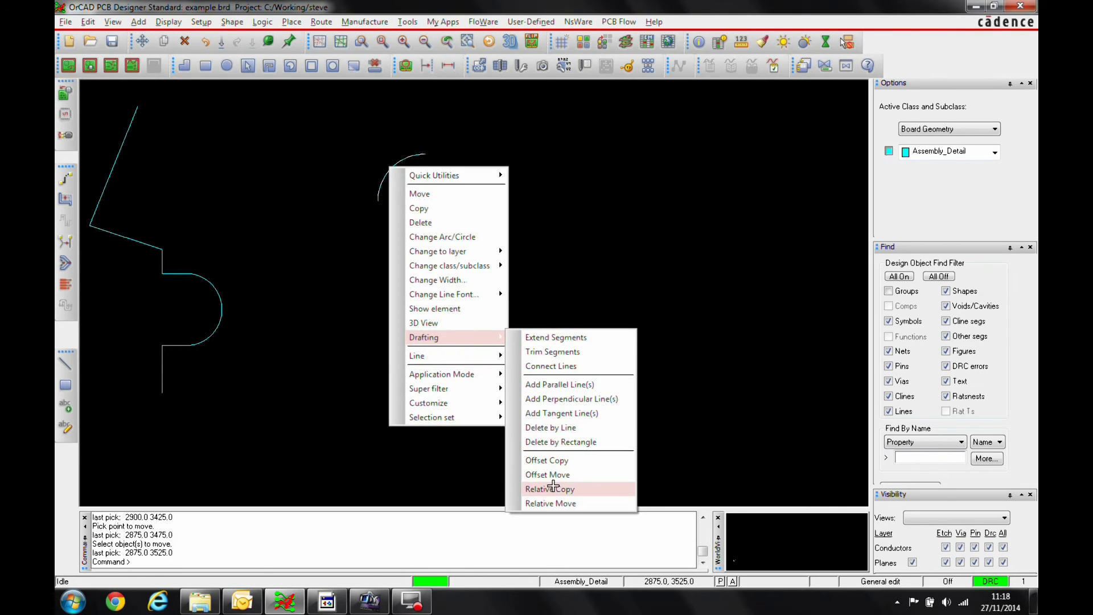
left_click(550, 489)
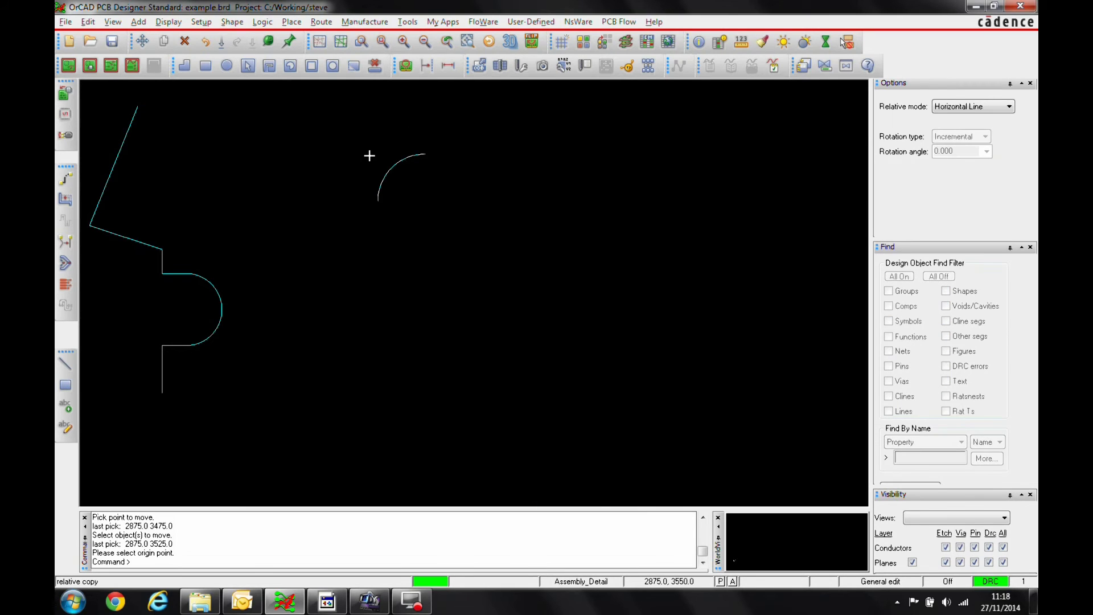
left_click(369, 237)
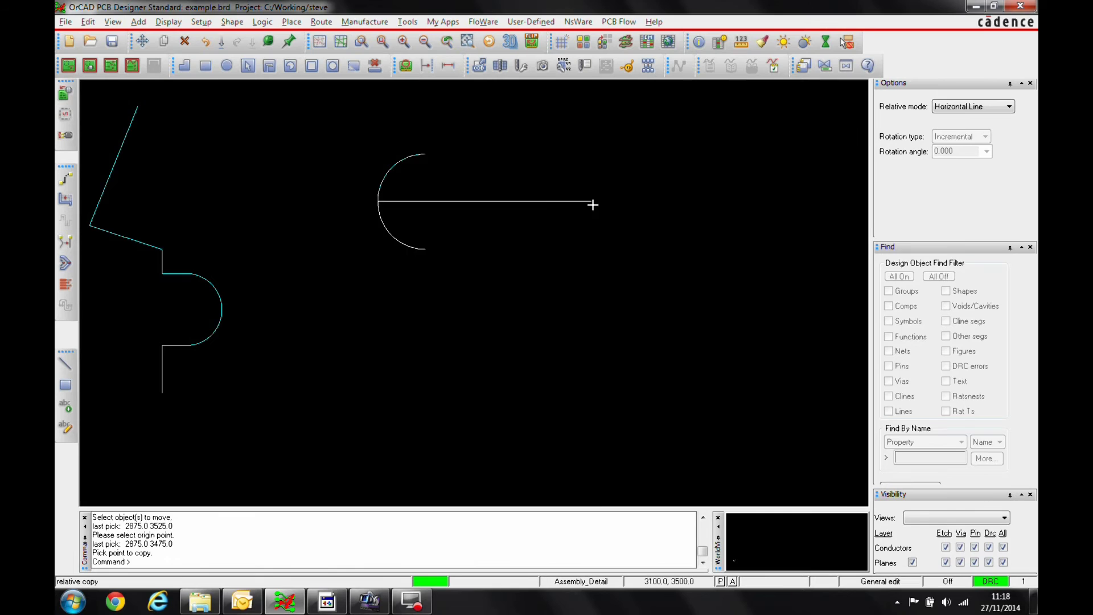
left_click(585, 249)
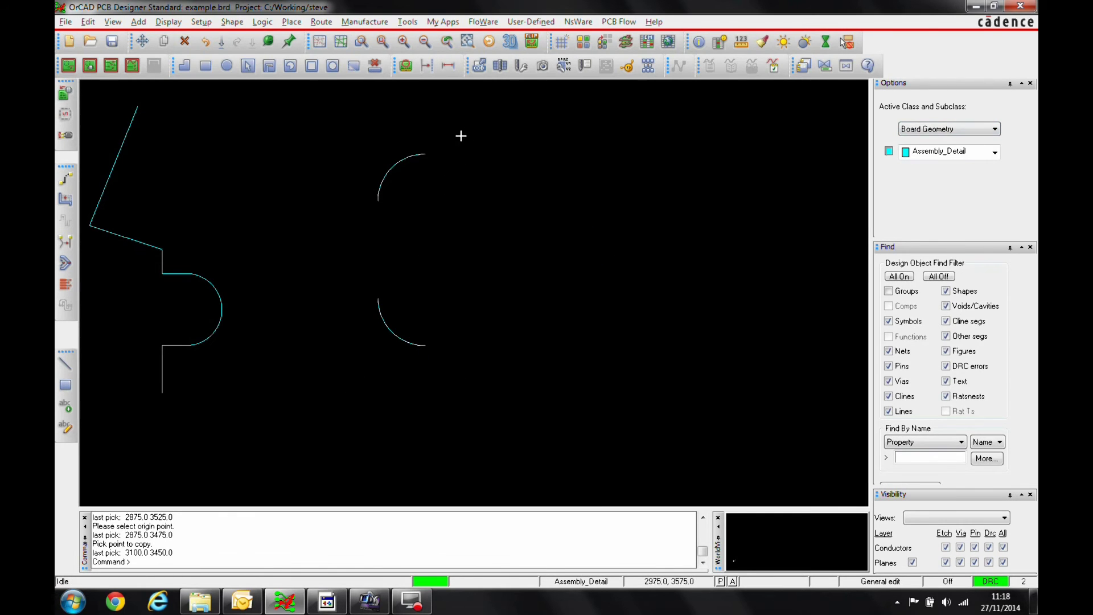
Step: Relative-copy both arcs mirrored across a Vertical Line to the right
right_click(397, 166)
mouse_move(428, 336)
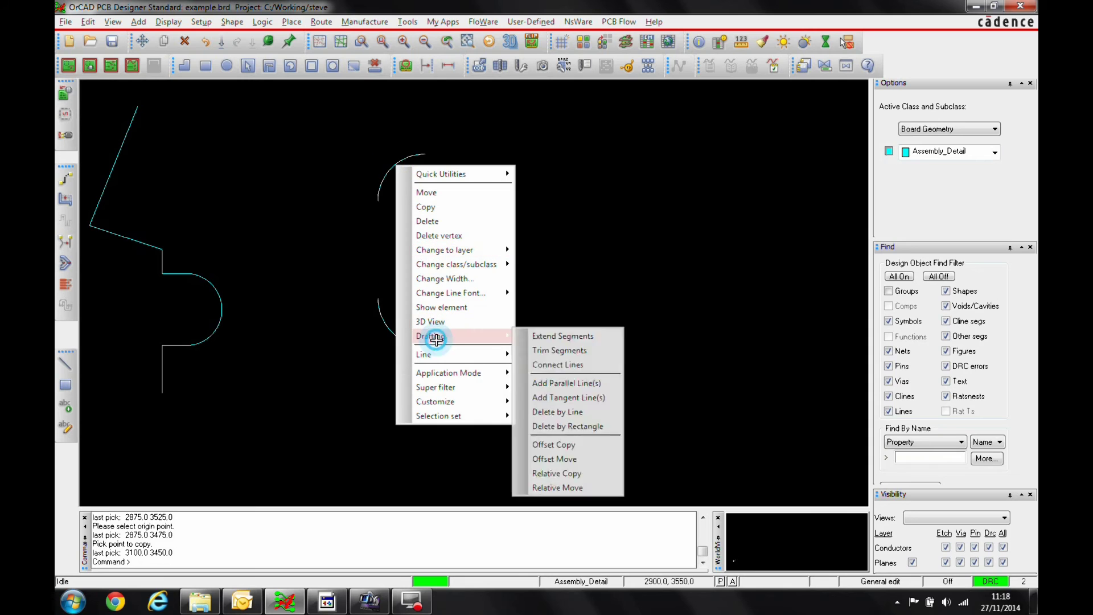
left_click(559, 473)
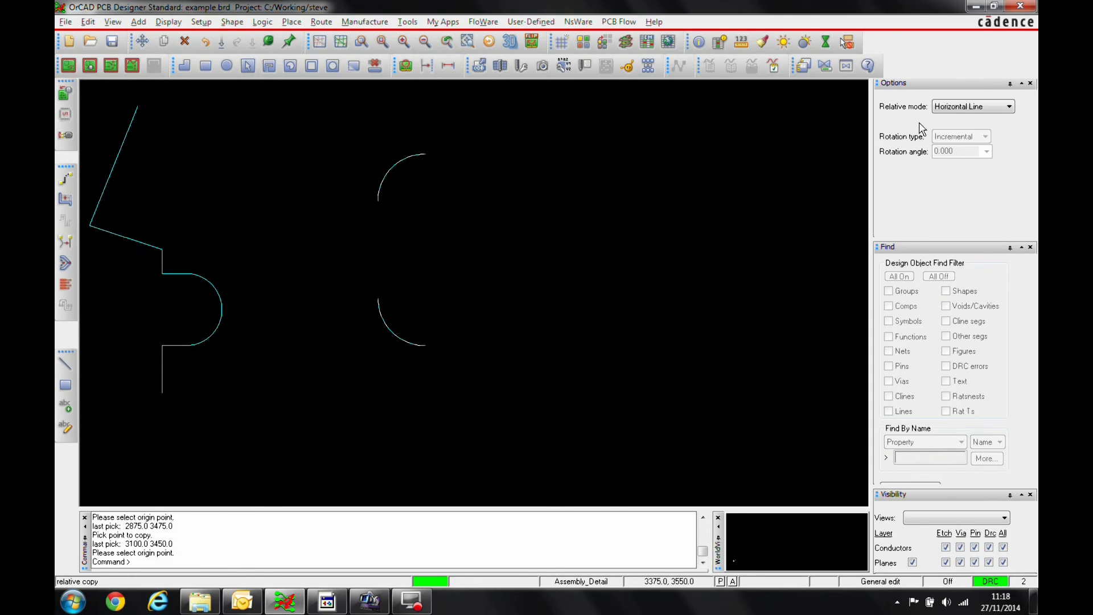
left_click(980, 106)
left_click(976, 127)
left_click(464, 147)
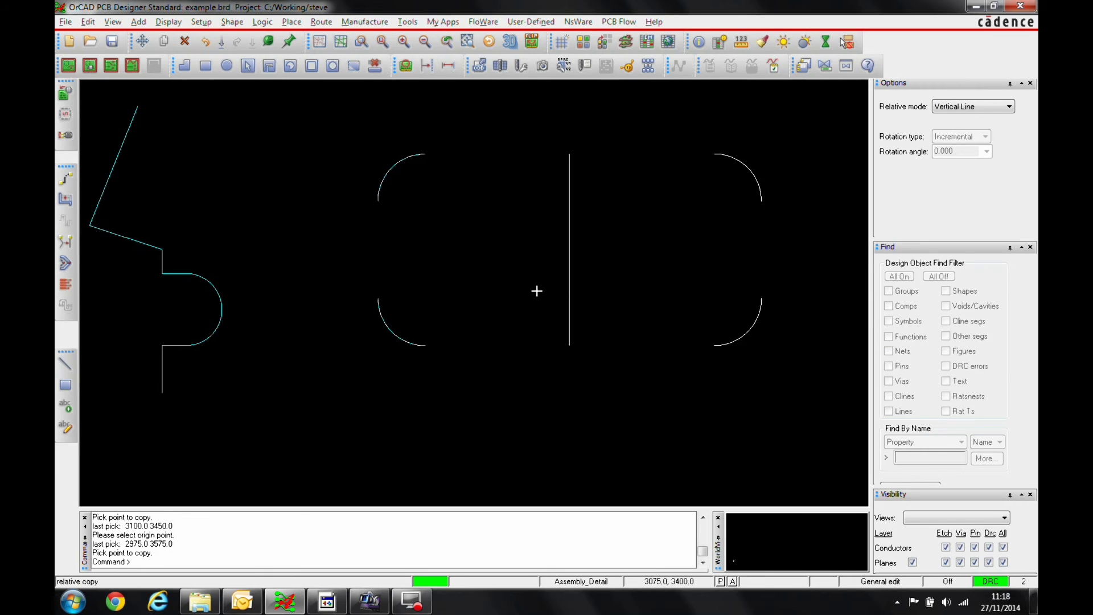
left_click(519, 292)
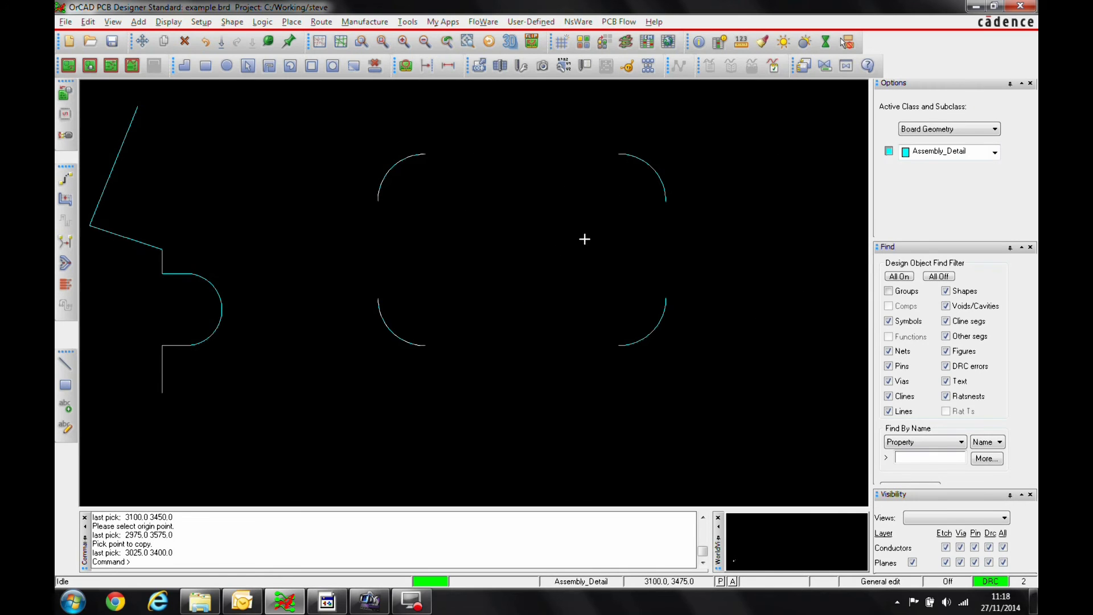
right_click(466, 212)
left_click(483, 183)
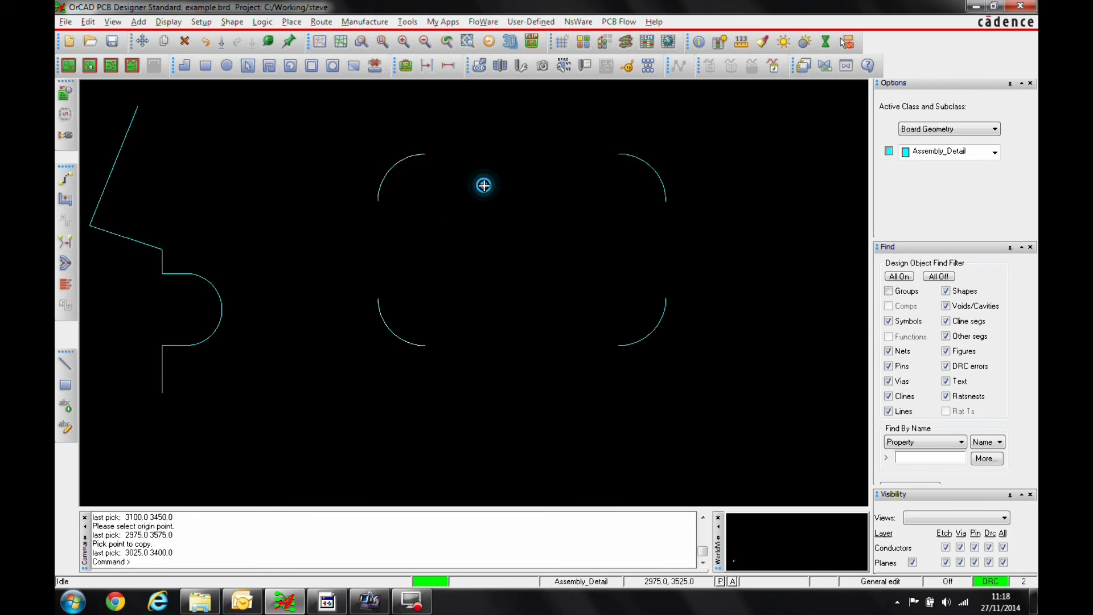
Step: Join the upper-left arc's end to the top edge with Connect Lines
scroll(482, 188, "down", 2)
middle_click_drag(482, 188, 558, 190)
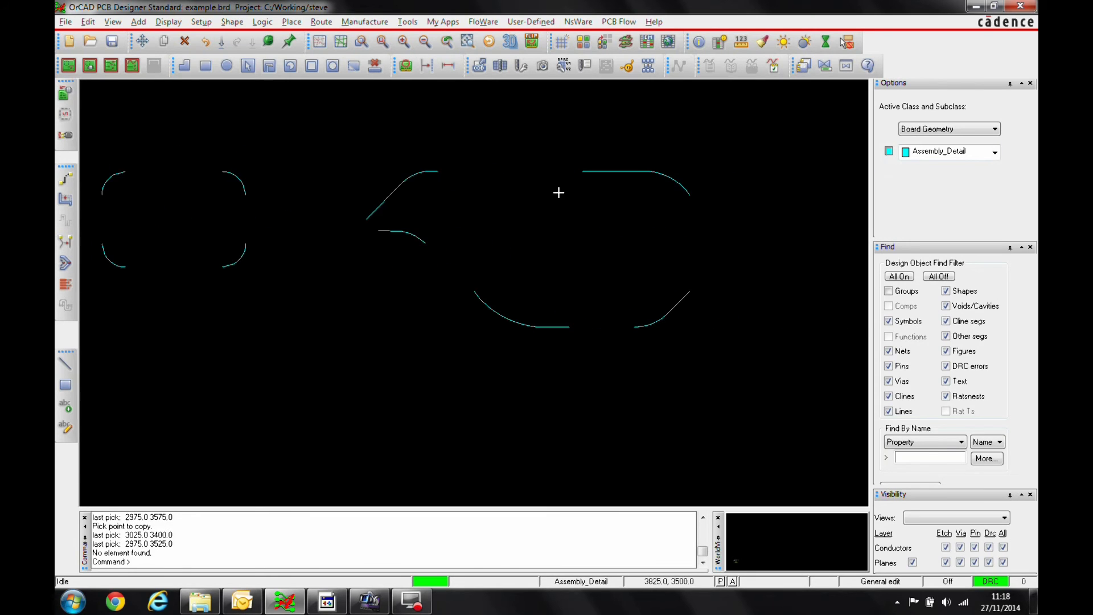
scroll(545, 189, "up", 3)
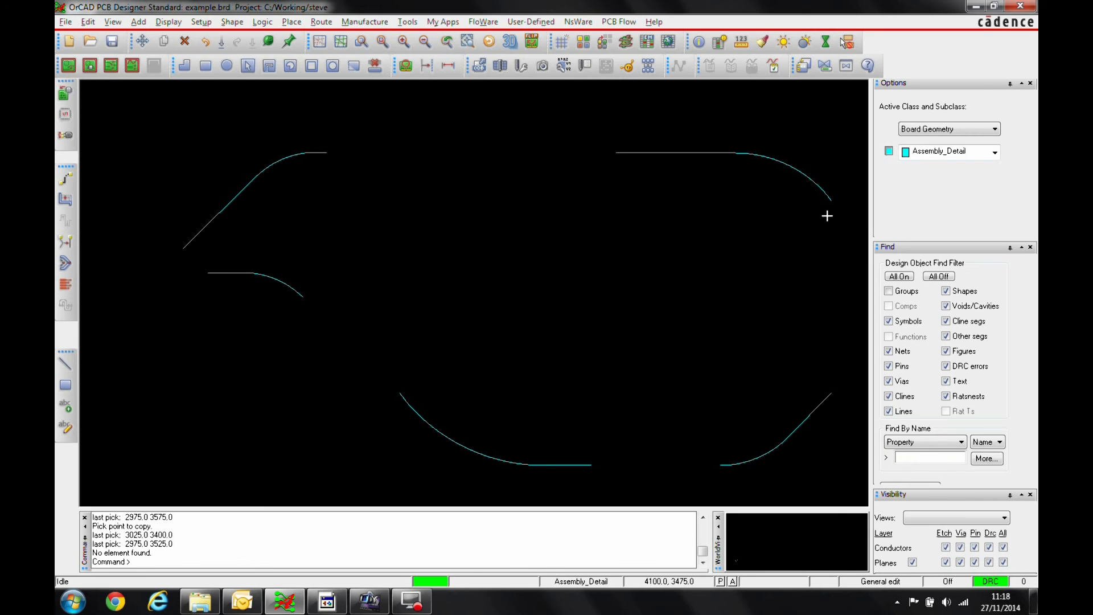
right_click(620, 154)
mouse_move(651, 323)
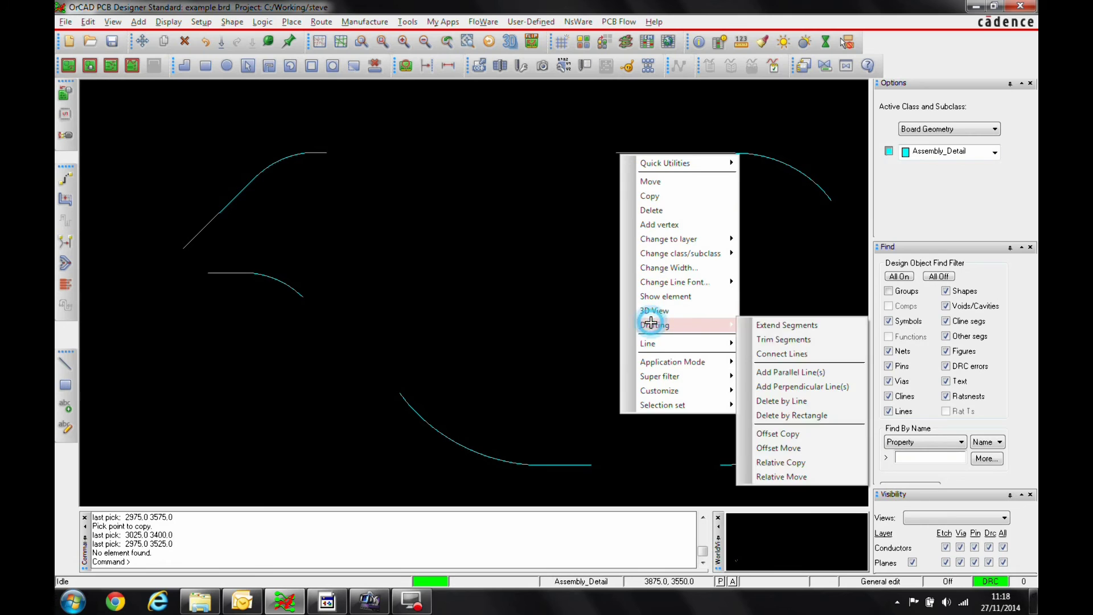
left_click(795, 353)
left_click(319, 150)
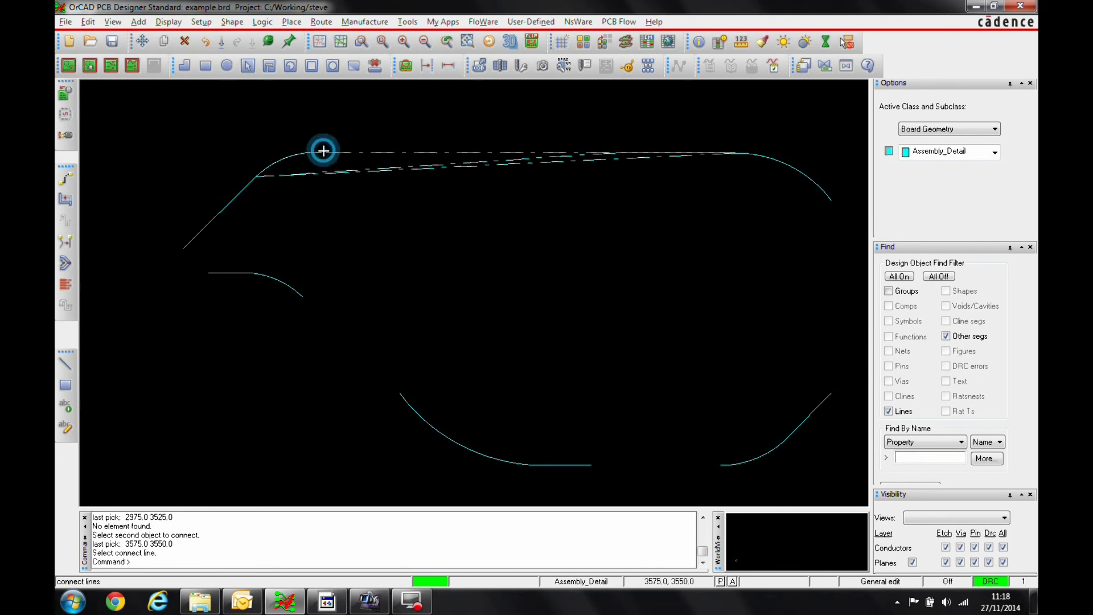
scroll(396, 126, "up", 2)
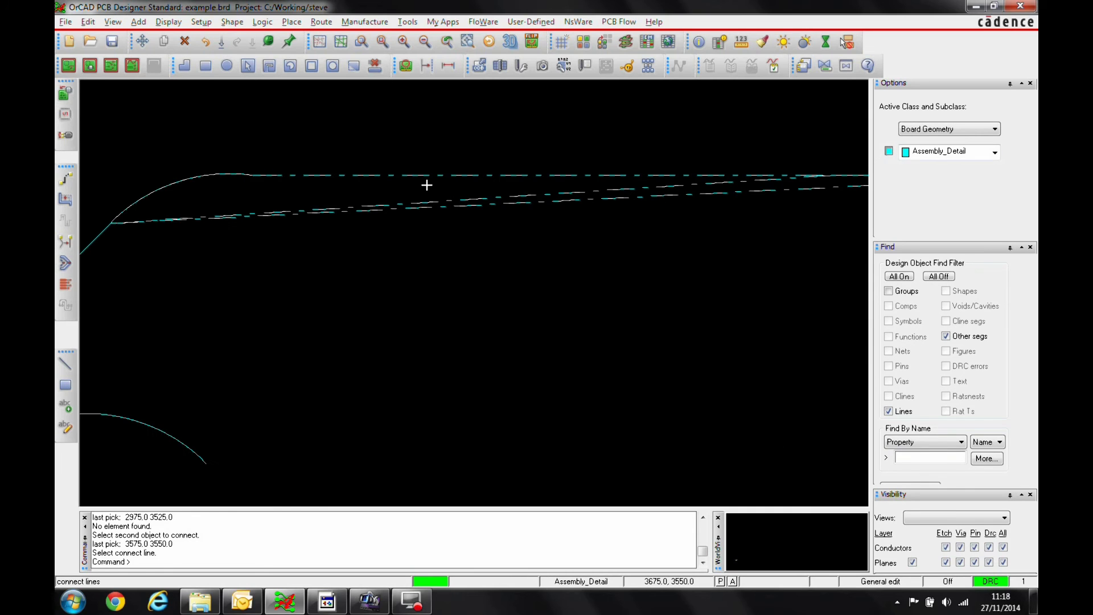
left_click(430, 174)
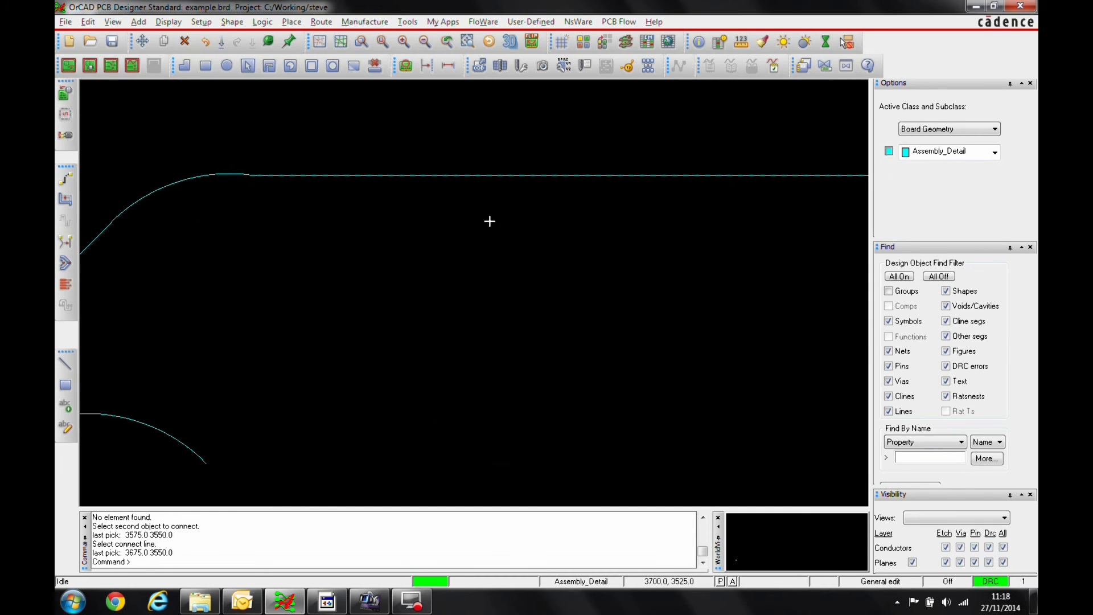
scroll(489, 222, "down", 2)
middle_click_drag(490, 224, 693, 295)
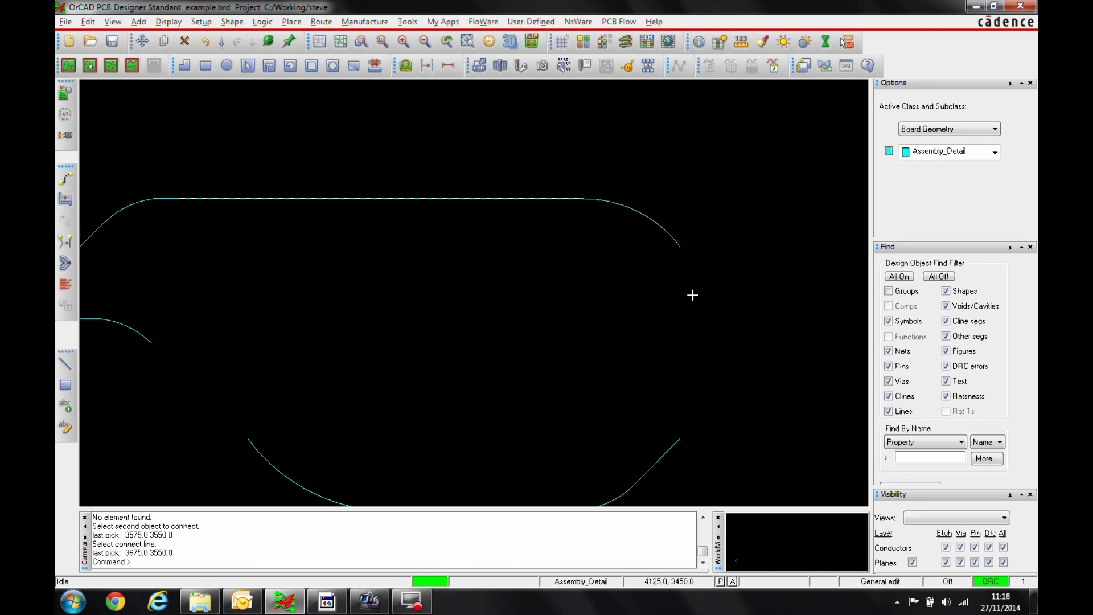
left_click(693, 291)
Step: Connect the lower-right arc end to the outline's vertical right edge with Connect Lines
right_click(679, 243)
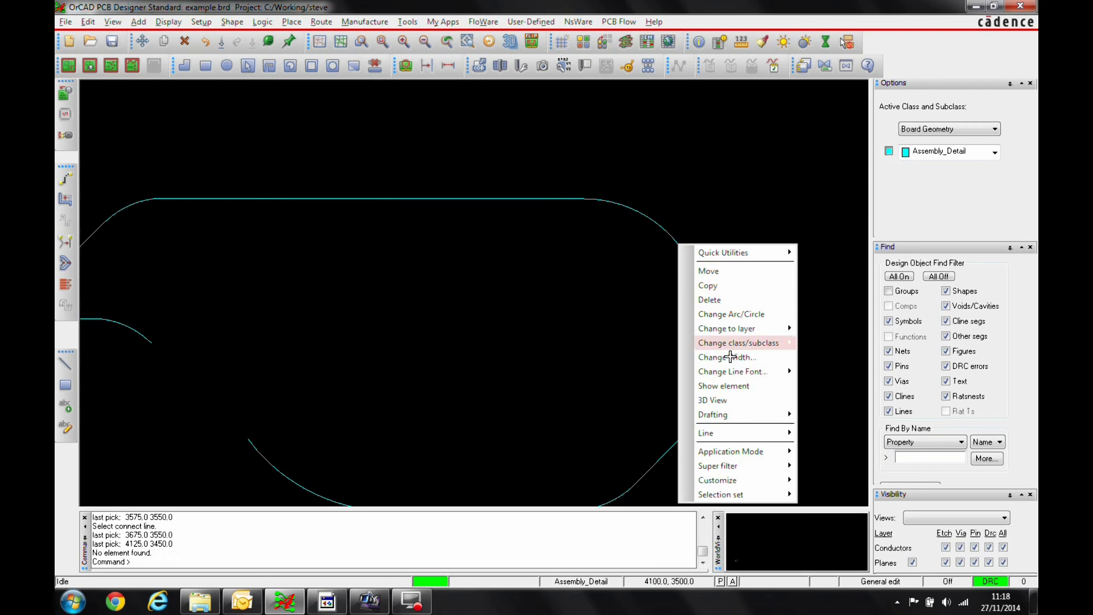
mouse_move(746, 415)
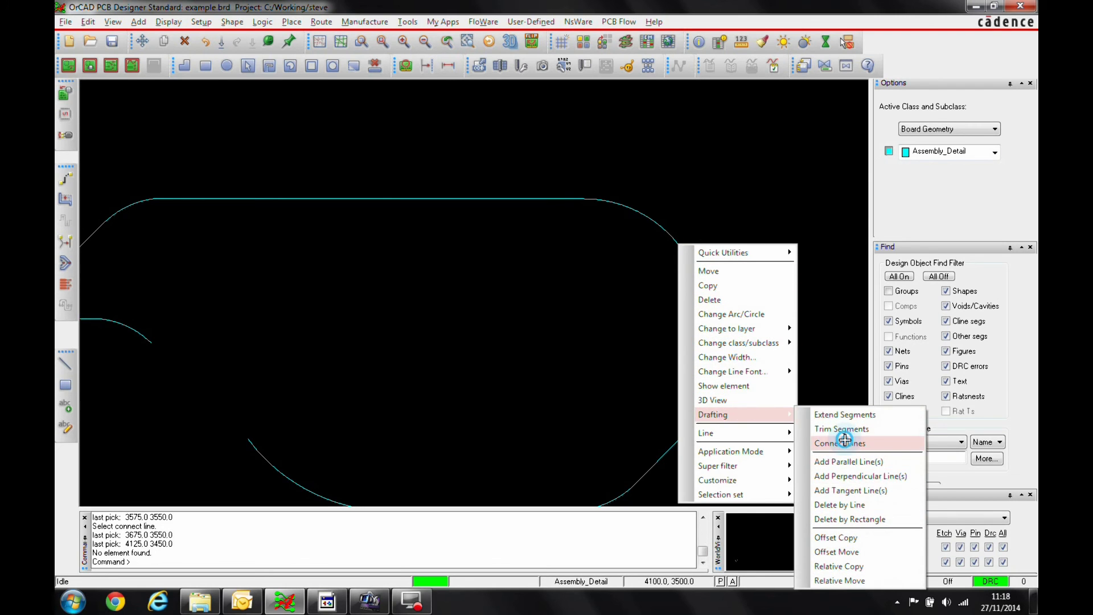
left_click(840, 443)
left_click(676, 443)
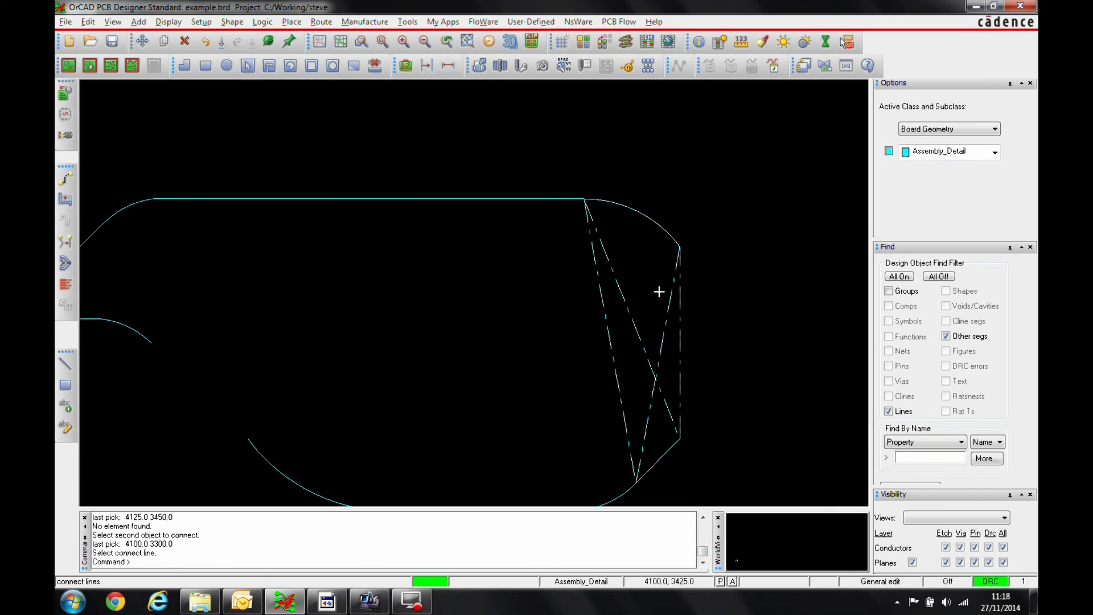
scroll(696, 364, "up", 2)
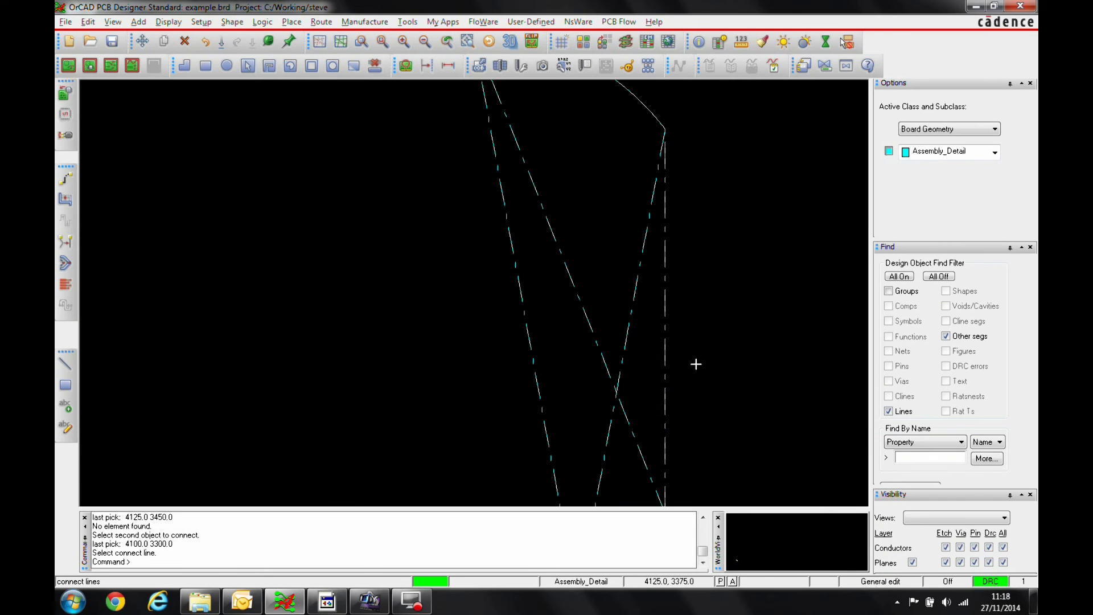
left_click(667, 322)
scroll(710, 296, "down", 2)
scroll(710, 296, "up", 2)
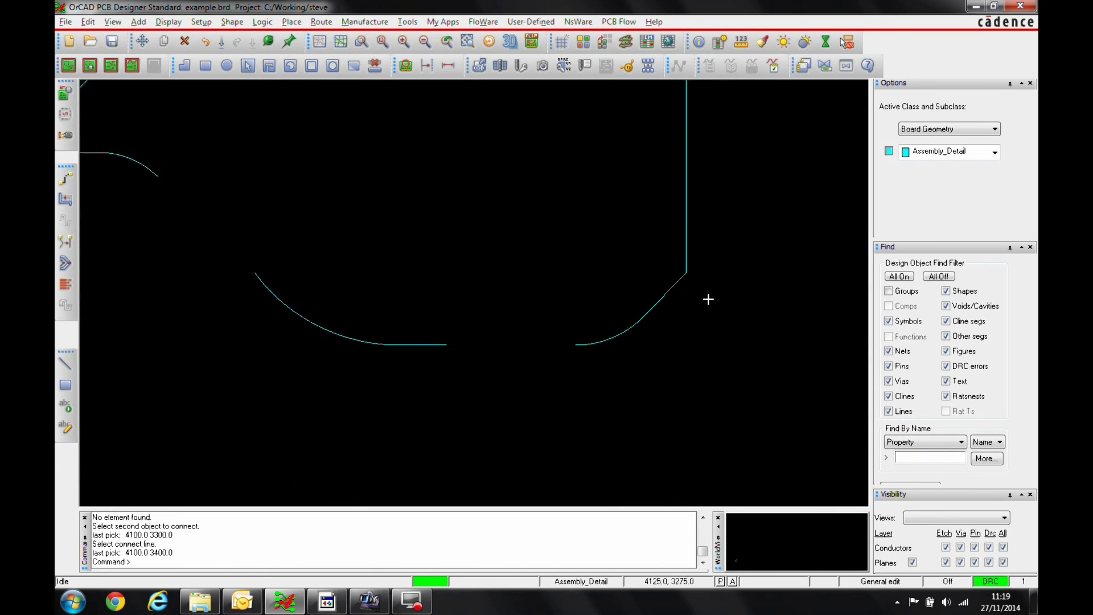
Step: Join the bottom line's end to the lower-right arc, closing the bottom gap
right_click(598, 332)
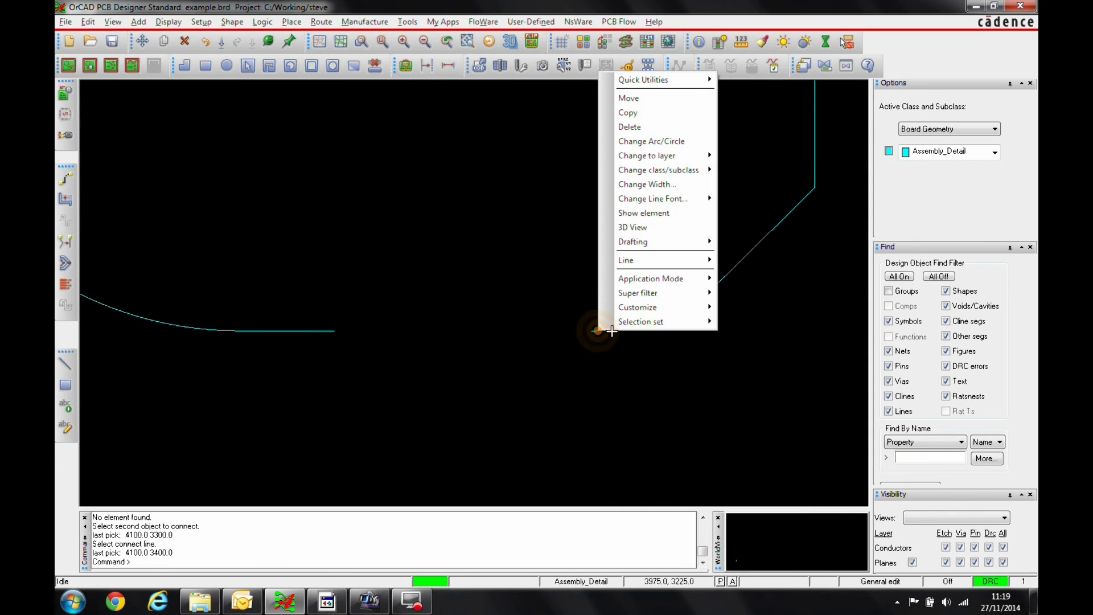
mouse_move(630, 237)
left_click(760, 271)
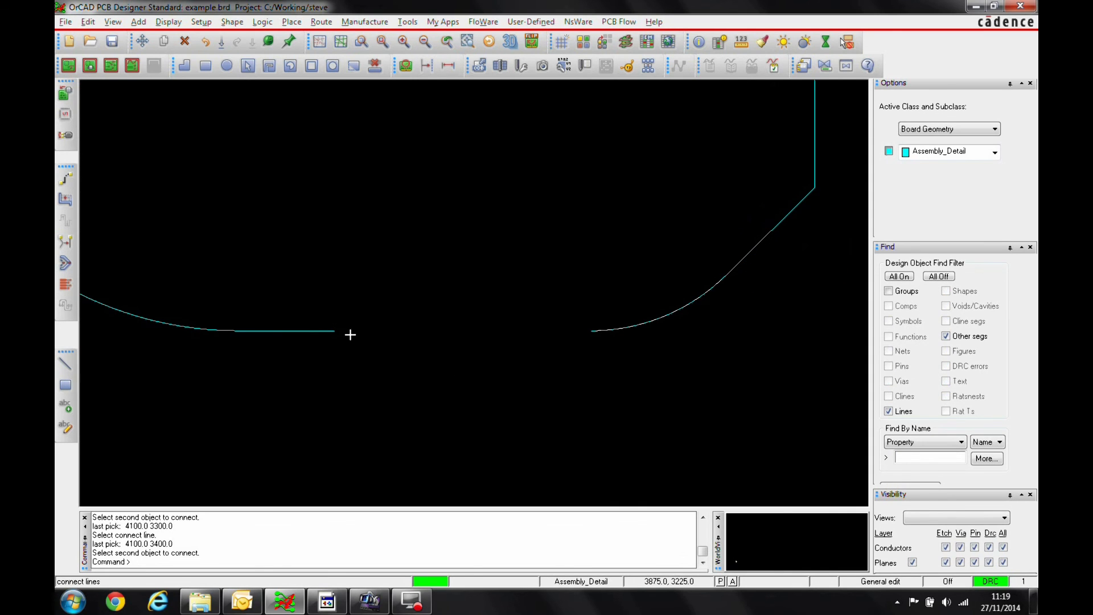
left_click(330, 329)
left_click(499, 331)
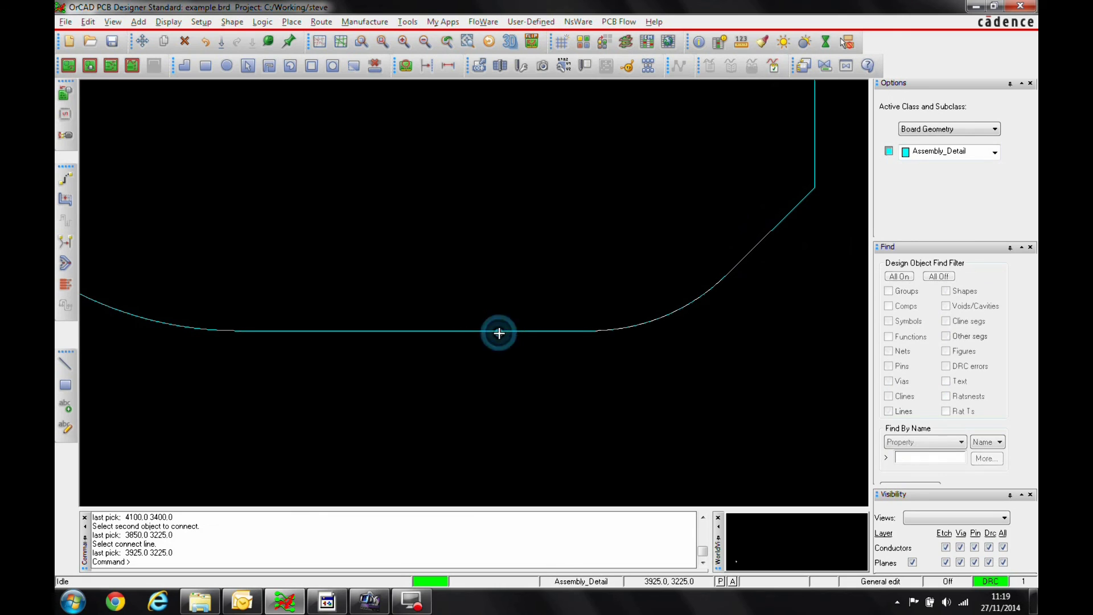
scroll(376, 237, "down", 4)
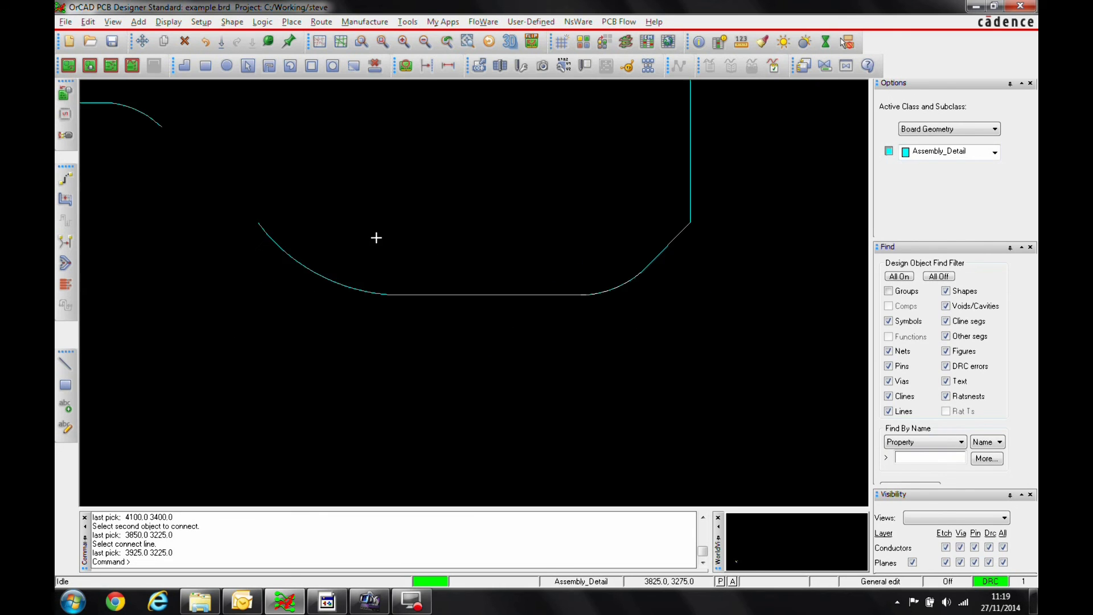
key("Left")
key("Left")
key("Left")
key("Left")
key("Left")
key("Left")
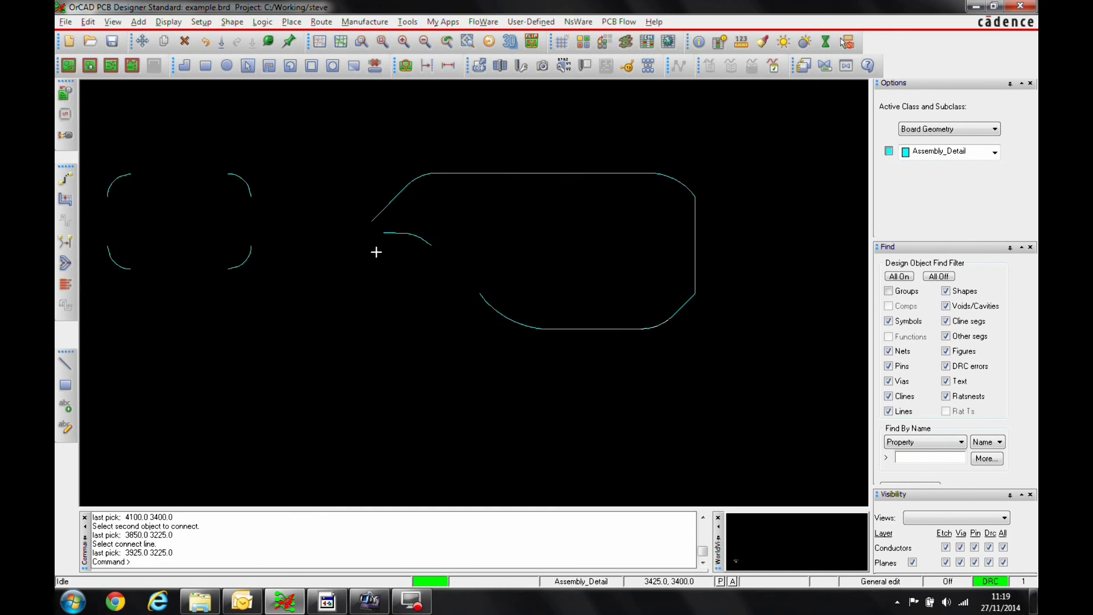
Step: Add a perpendicular line off the left slanted line, extending rightward from near its lower end
scroll(300, 240, "up", 4)
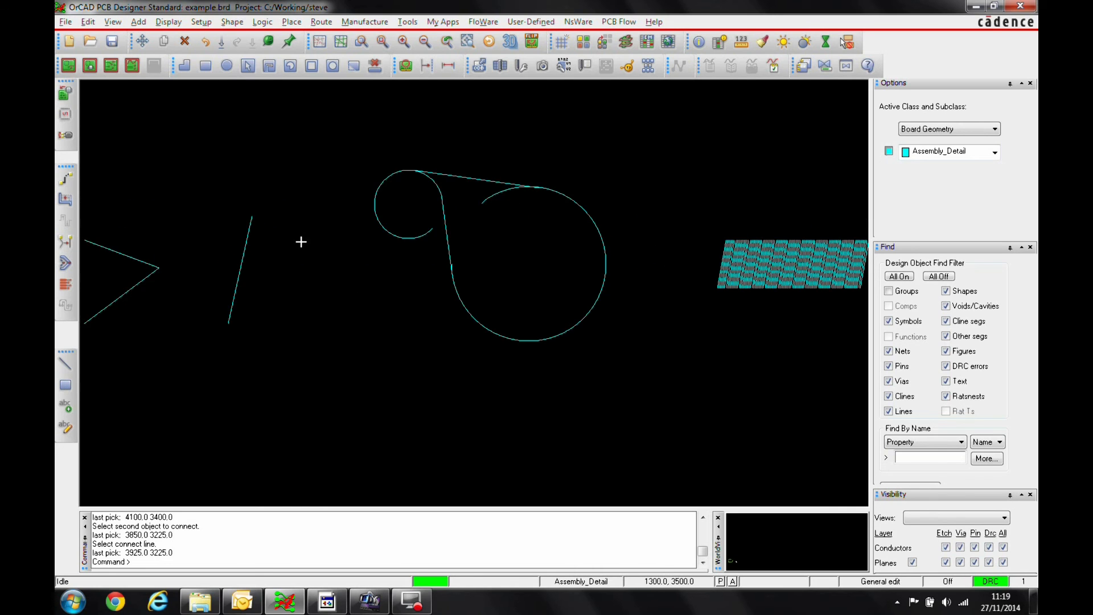
right_click(258, 254)
left_click(301, 219)
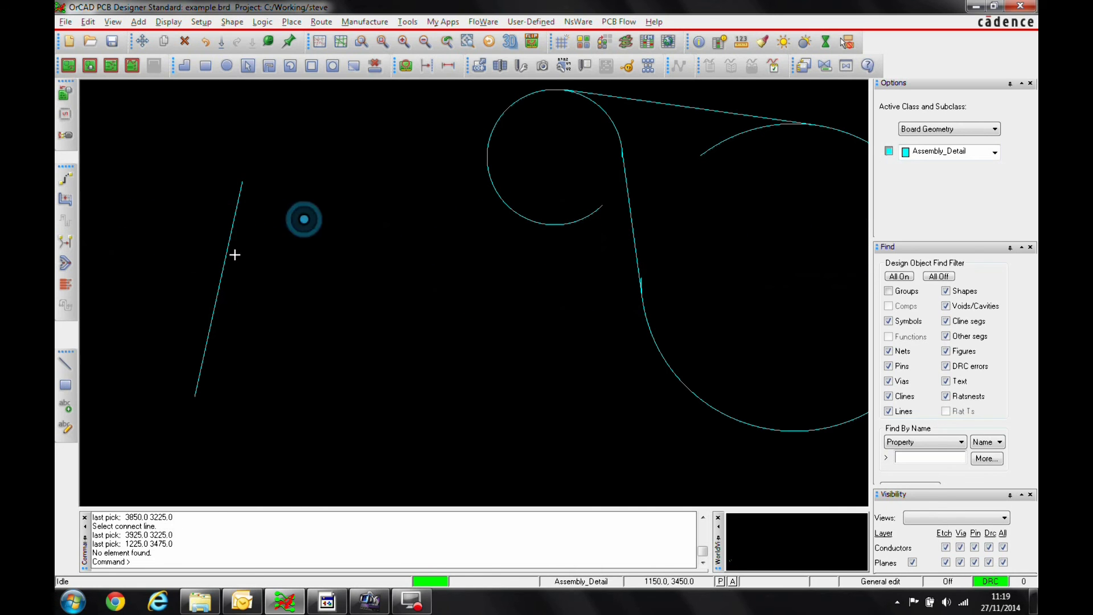
right_click(227, 263)
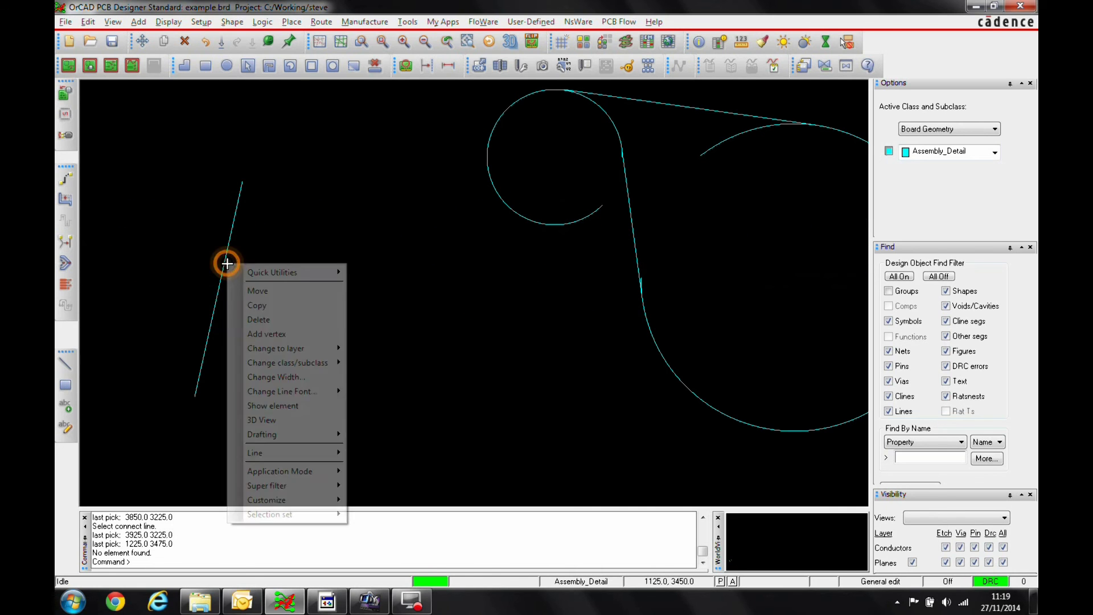
left_click(294, 439)
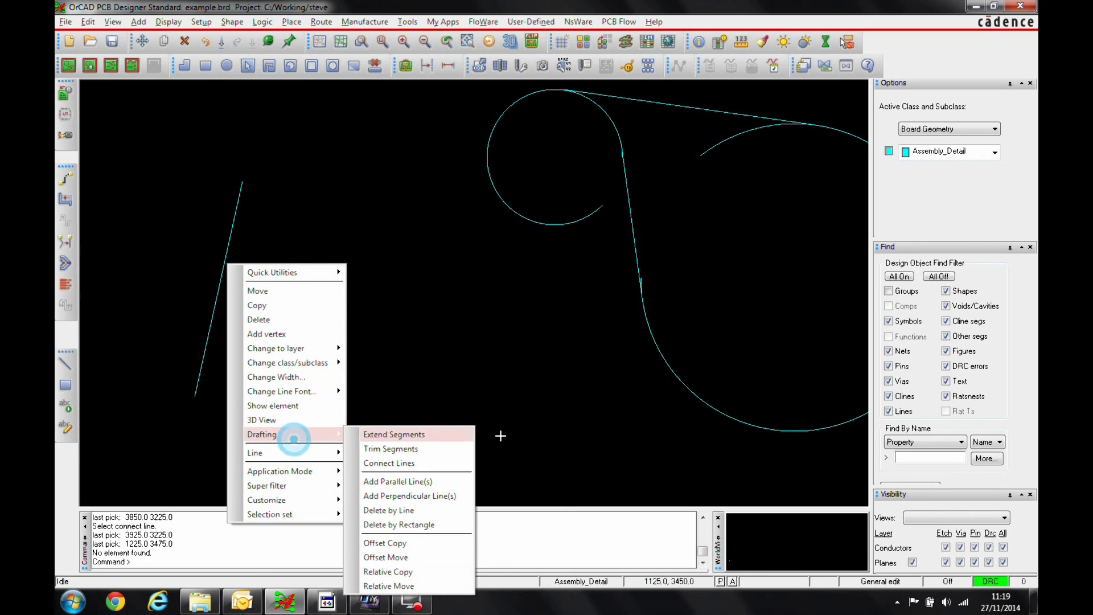
left_click(430, 494)
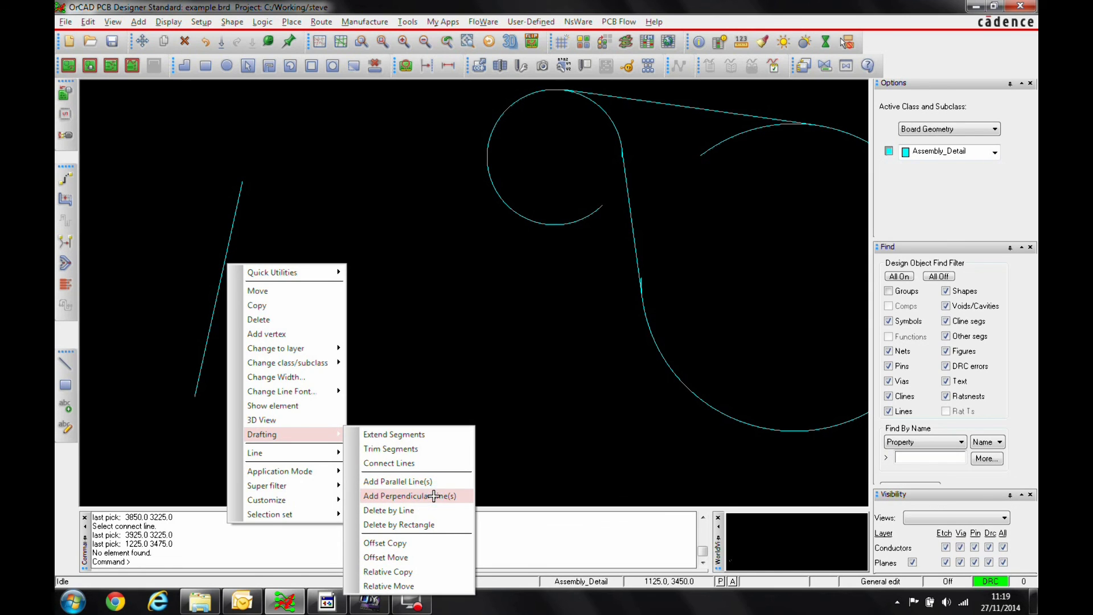
left_click(228, 263)
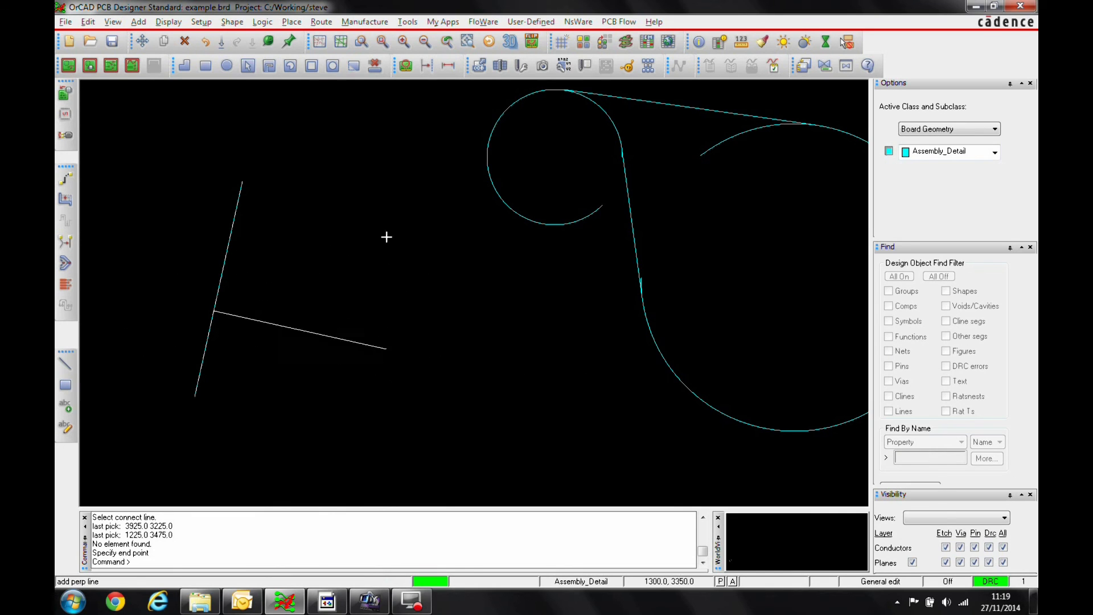
left_click(439, 346)
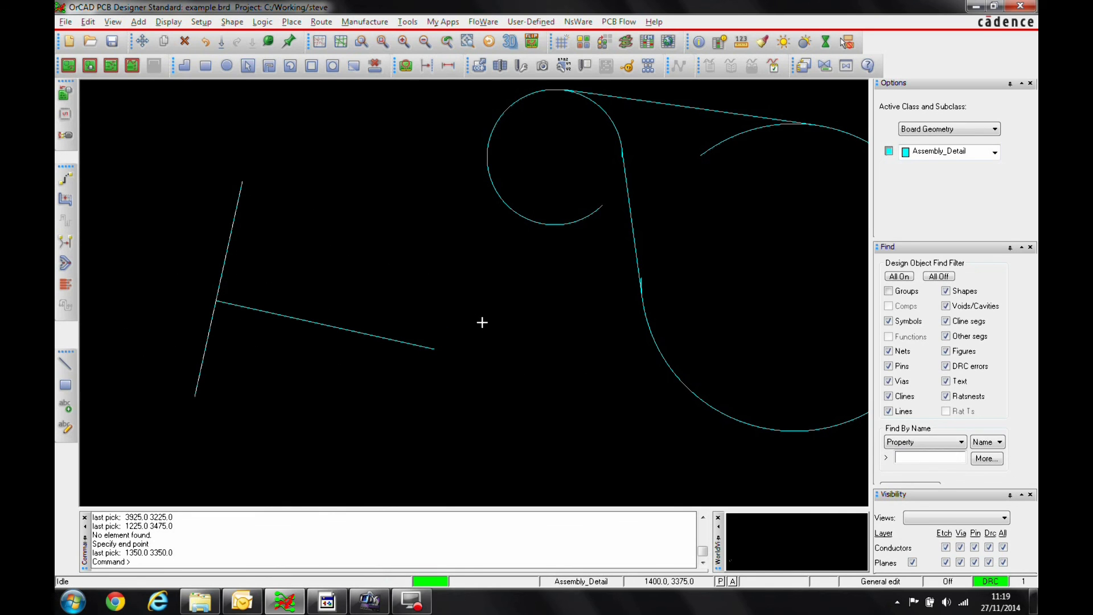
right_click(379, 239)
key("Escape")
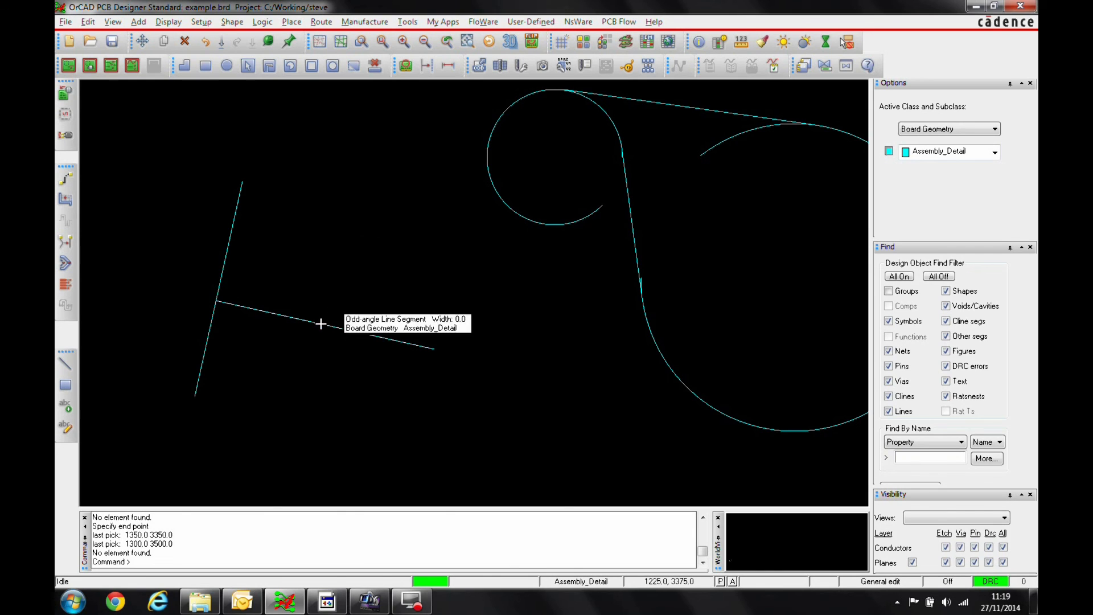
Step: Stack four parallel copies of the perpendicular line above it at 100-unit offsets
right_click(320, 322)
mouse_move(354, 495)
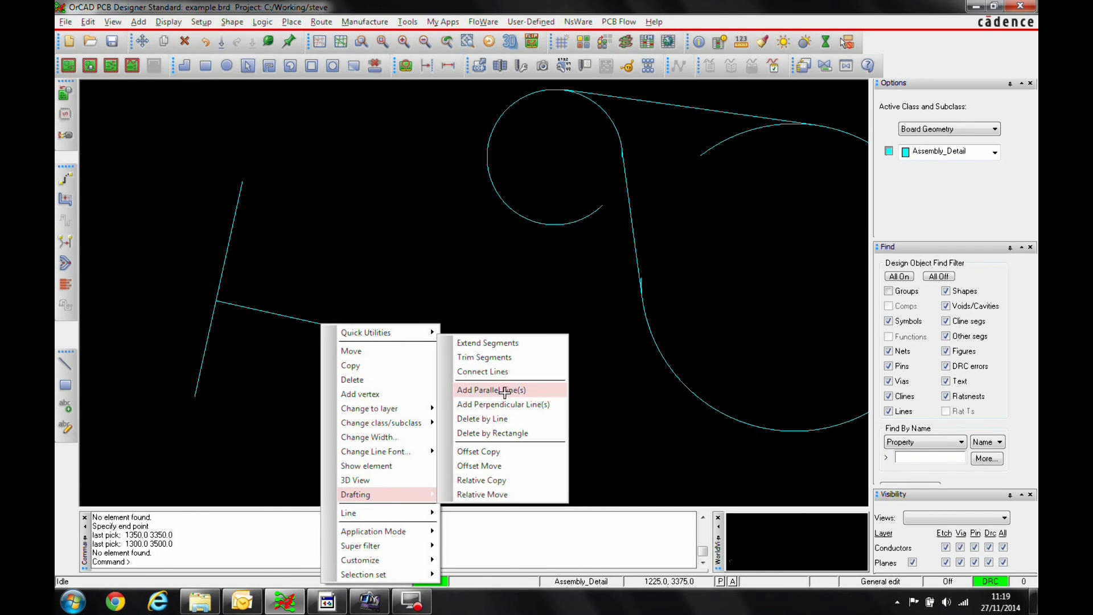
left_click(501, 389)
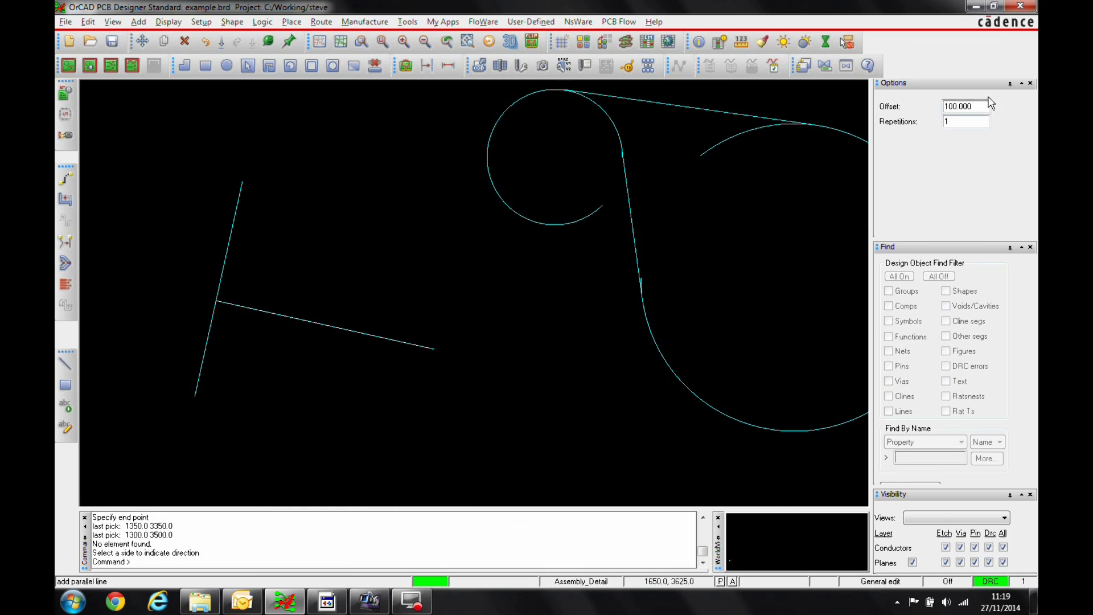
double_click(957, 121)
left_click(319, 277)
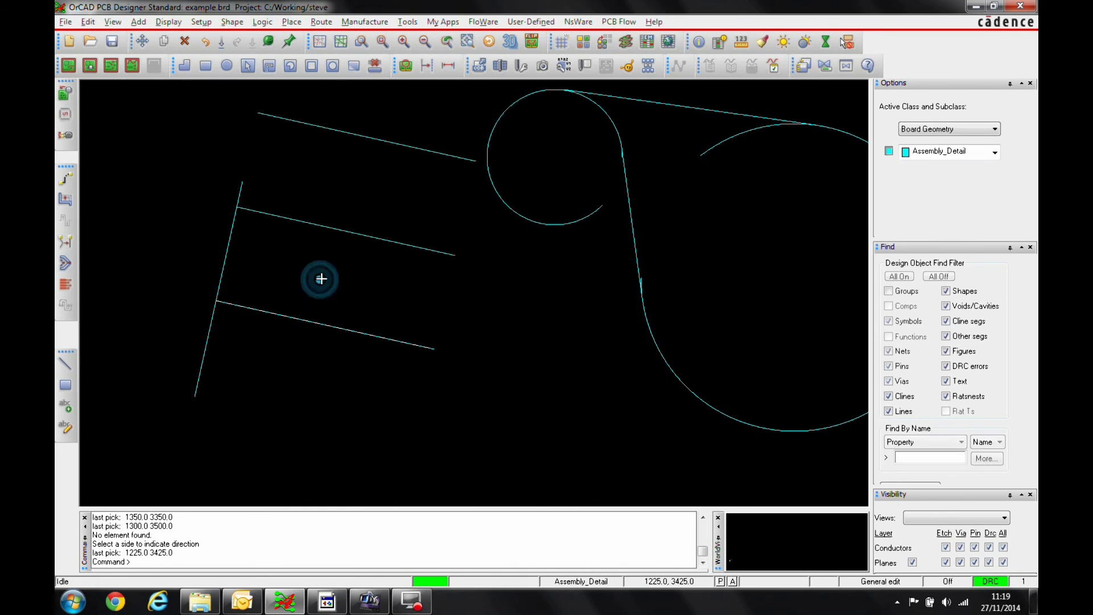
scroll(341, 263, "down", 1)
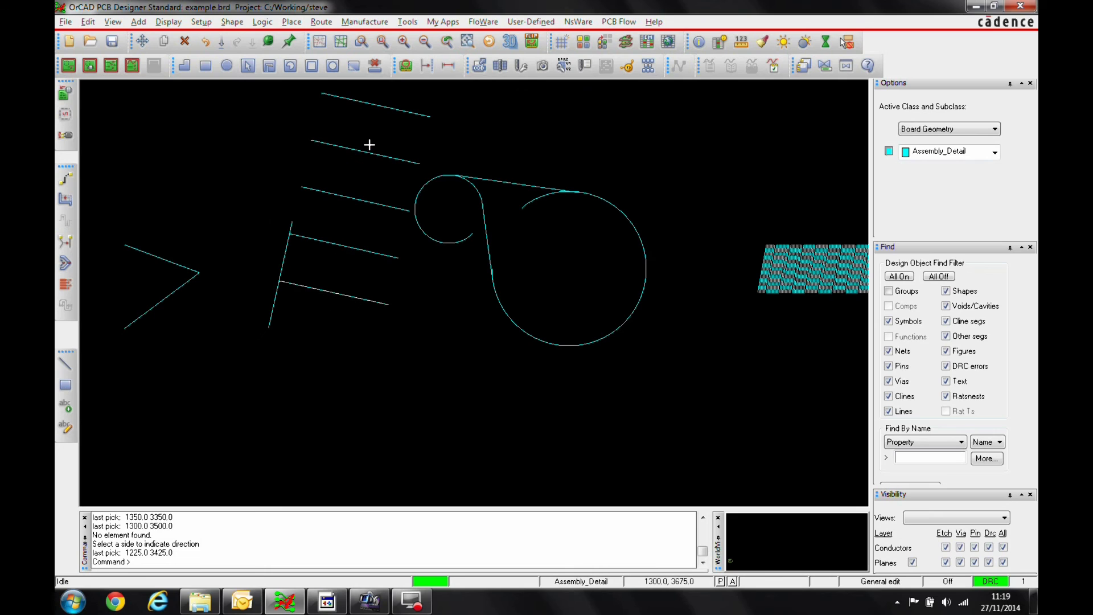